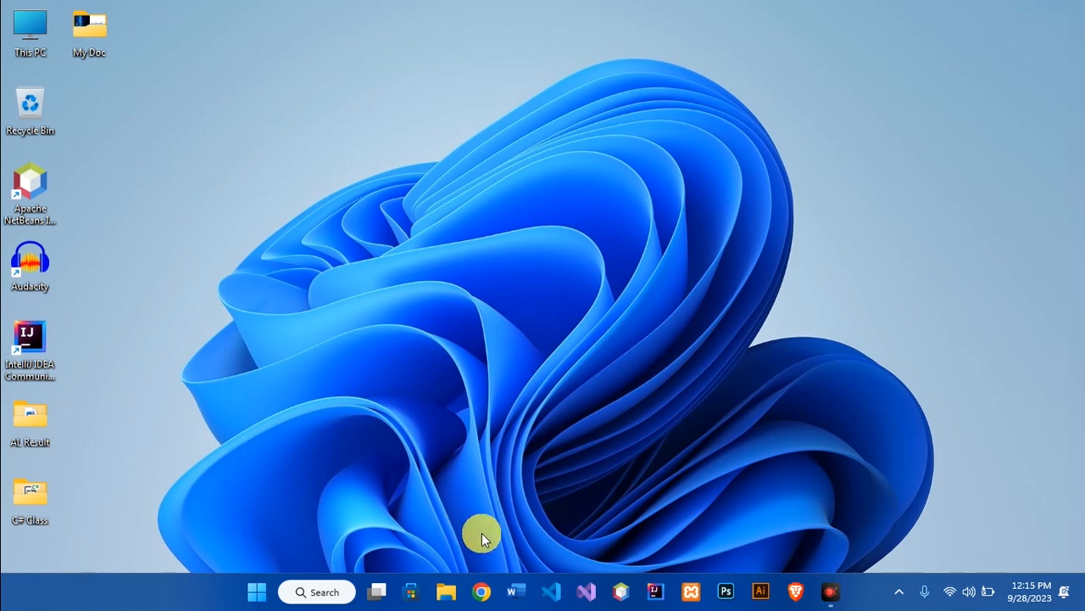
# Launch Google Chrome from the taskbar so a blank new tab opens
pyautogui.click(485, 599)
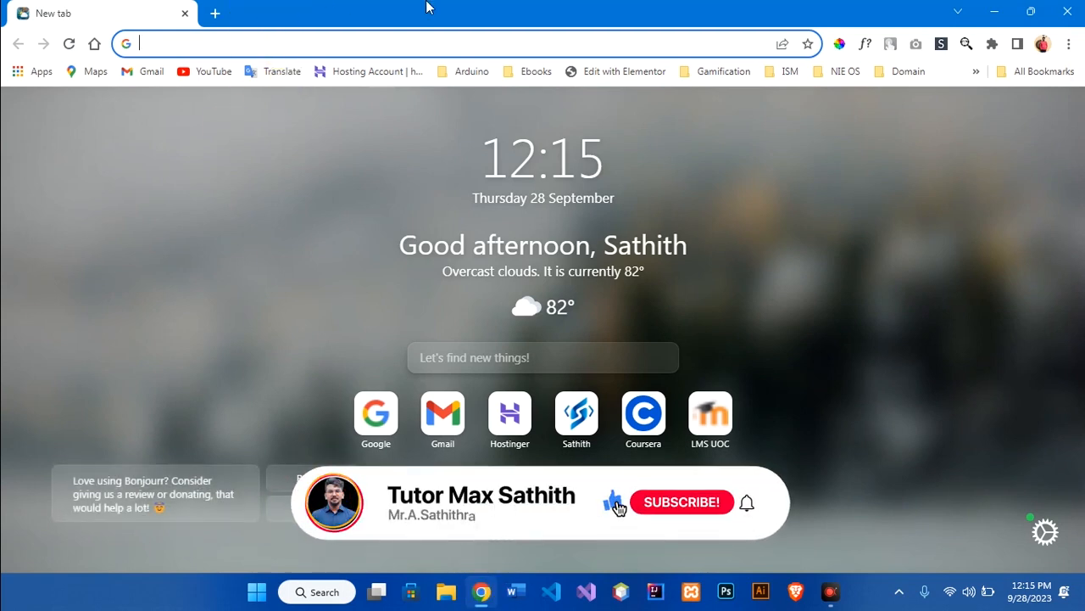
# Search for mysql and open the Downloads page on the official mysql.com site
pyautogui.write('mysql')
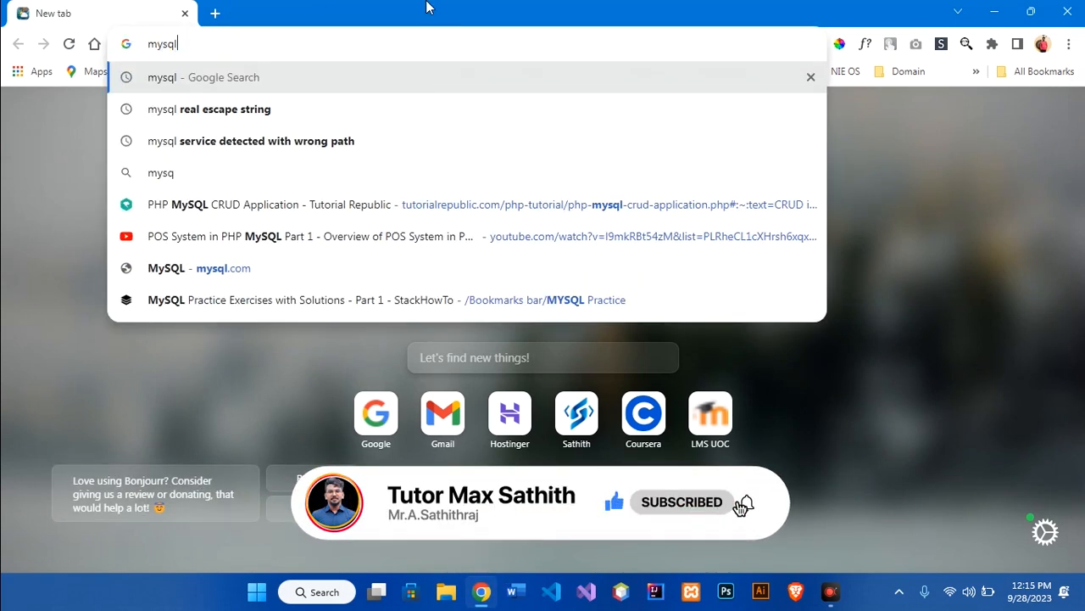
pyautogui.press('Return')
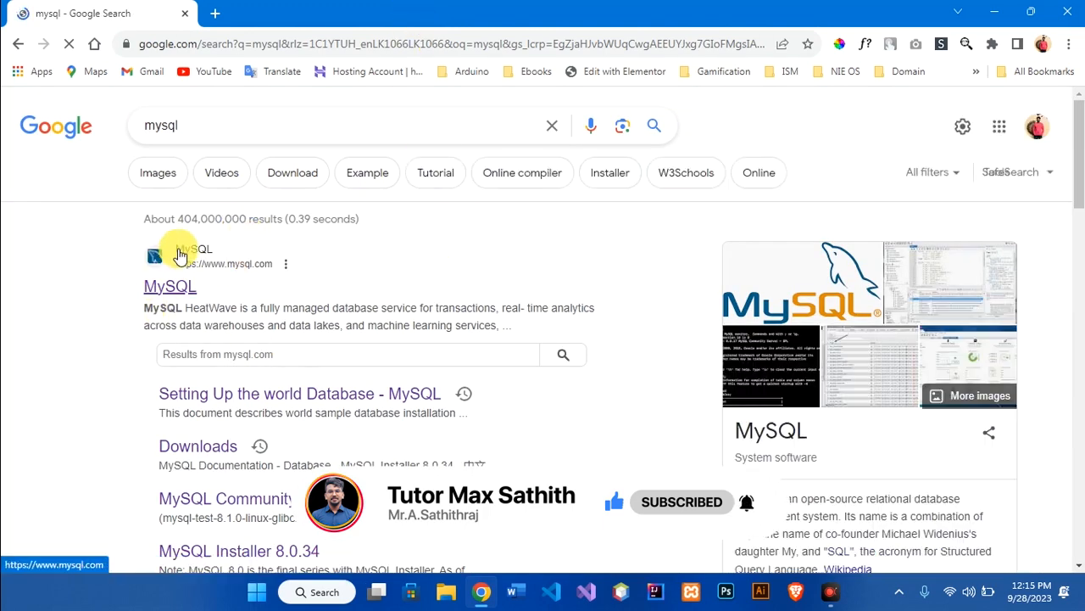
pyautogui.scroll(-1, 453, 288)
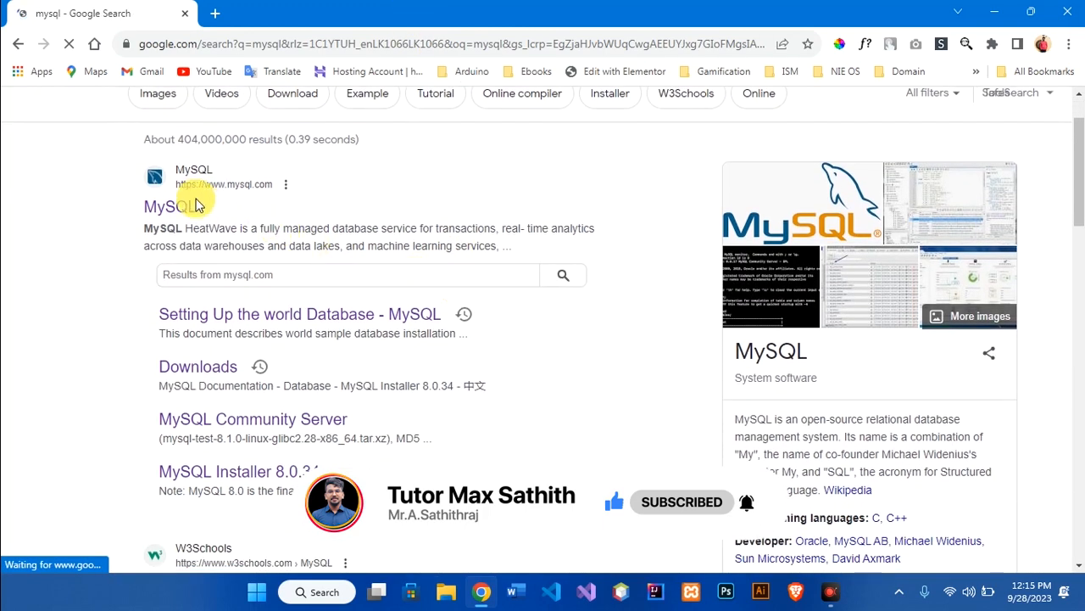
pyautogui.click(185, 210)
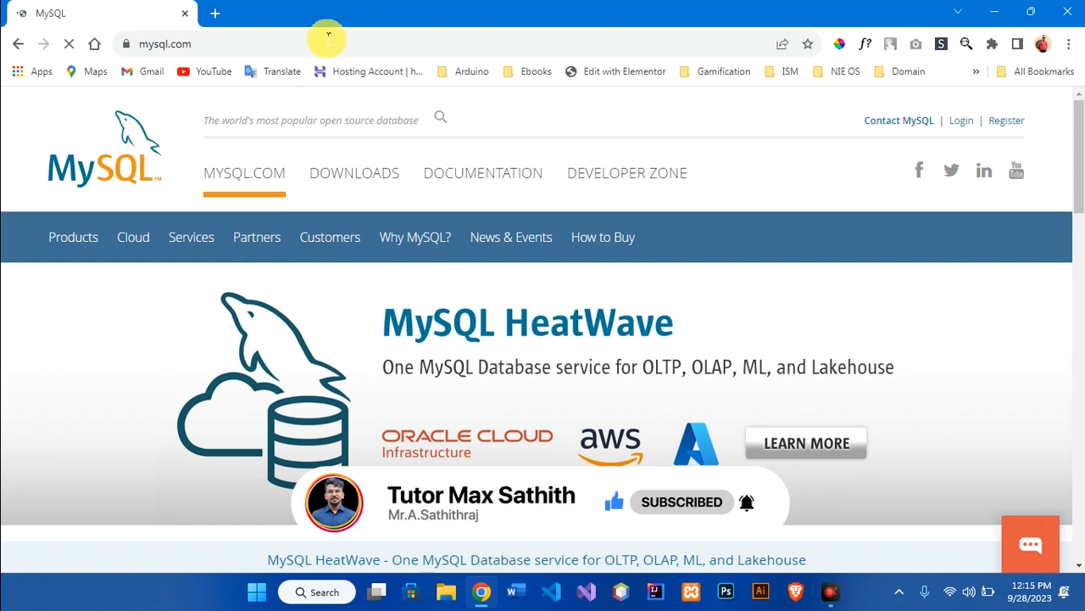
pyautogui.click(370, 189)
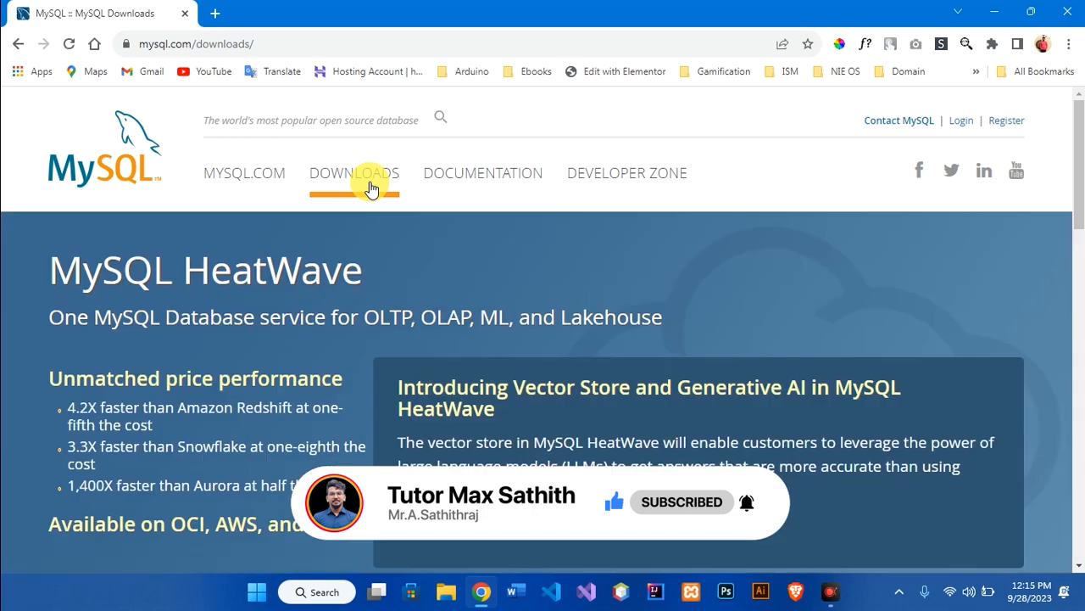
pyautogui.scroll(-10, 526, 261)
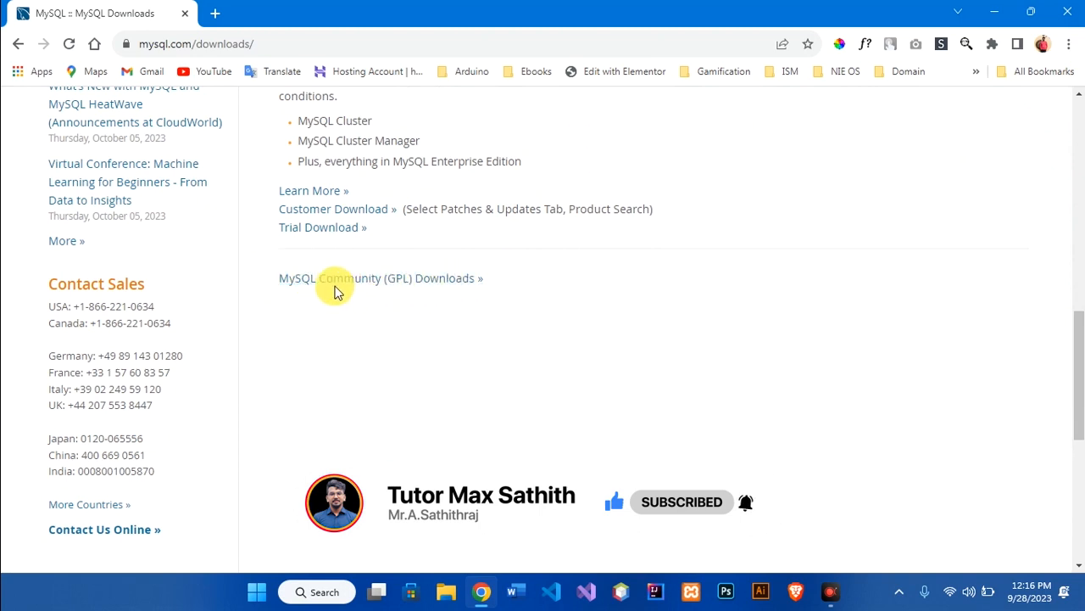
# Open MySQL Community (GPL) Downloads and go to MySQL Installer for Windows
pyautogui.click(359, 280)
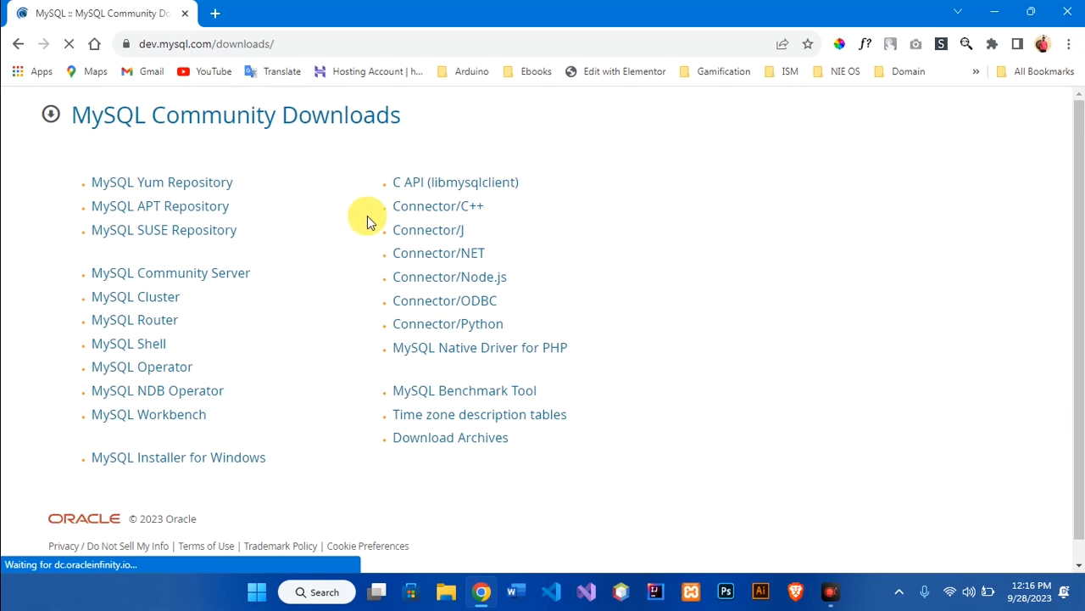
pyautogui.scroll(-1, 381, 143)
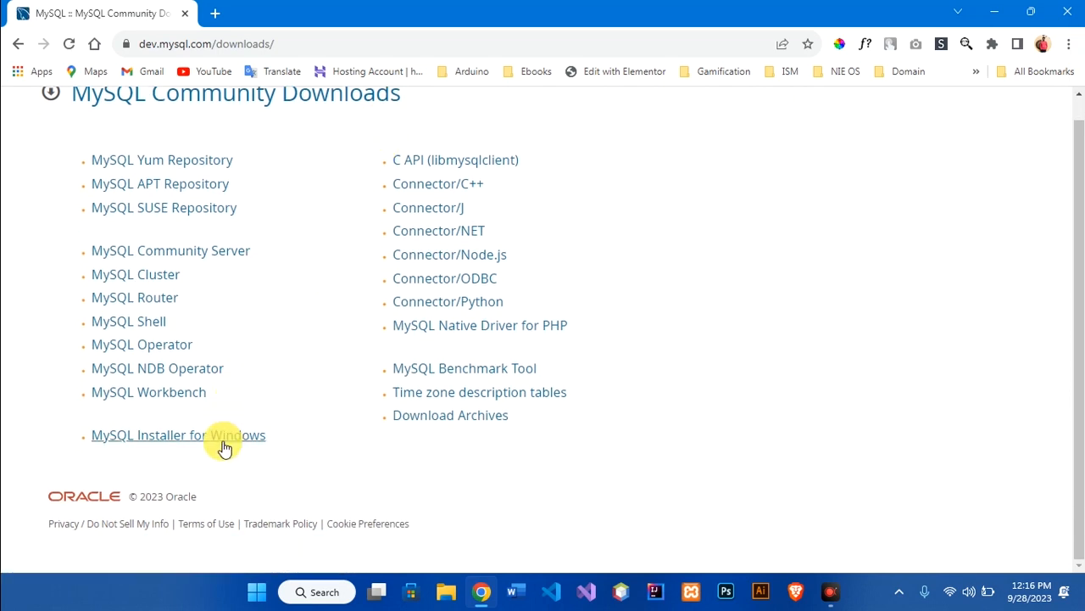
pyautogui.moveTo(80, 439); pyautogui.dragTo(266, 430)
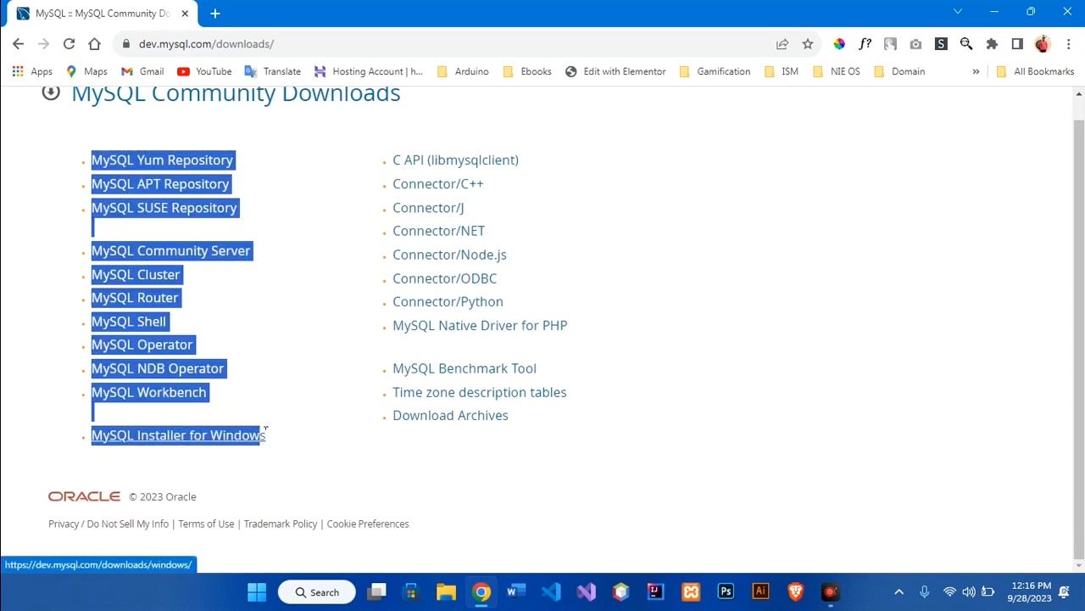
pyautogui.click(298, 473)
pyautogui.click(227, 445)
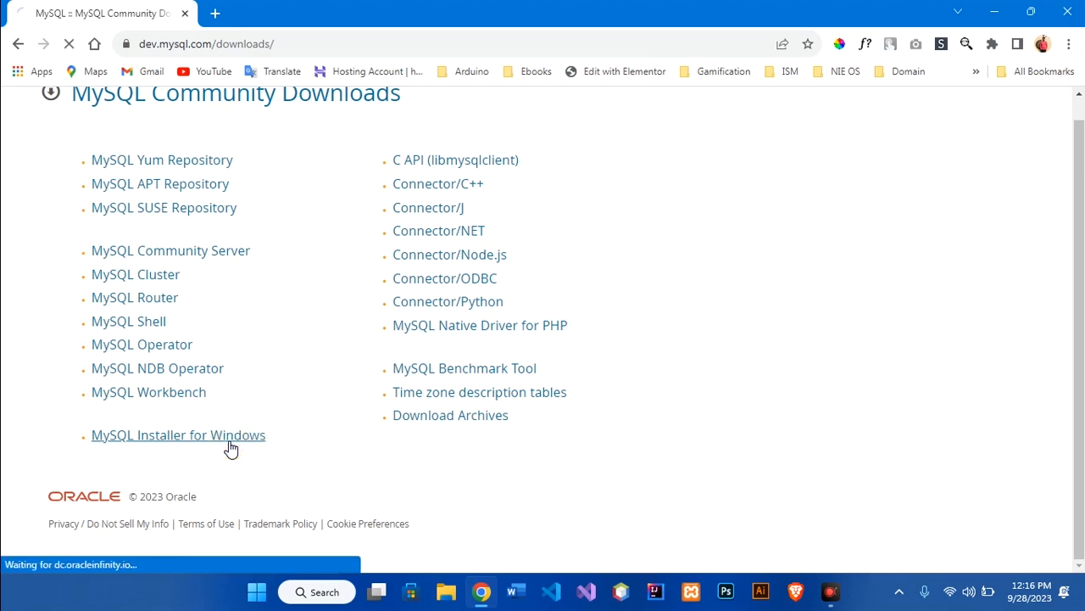
# Choose Download on the 331.3M full MSI installer row for 8.0.34
pyautogui.scroll(-4, 339, 297)
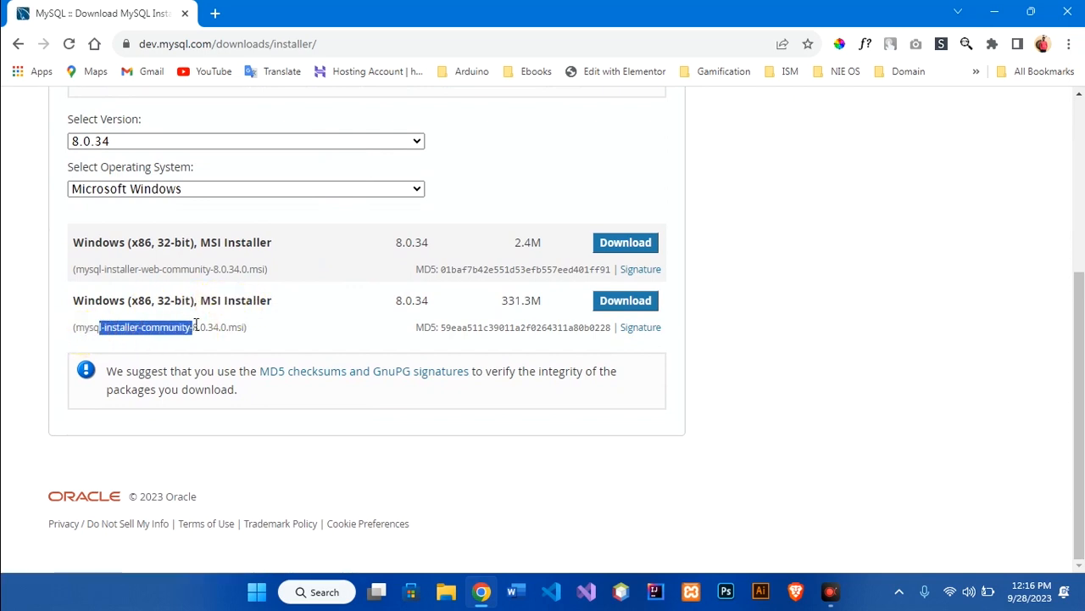
pyautogui.moveTo(141, 269); pyautogui.dragTo(214, 269)
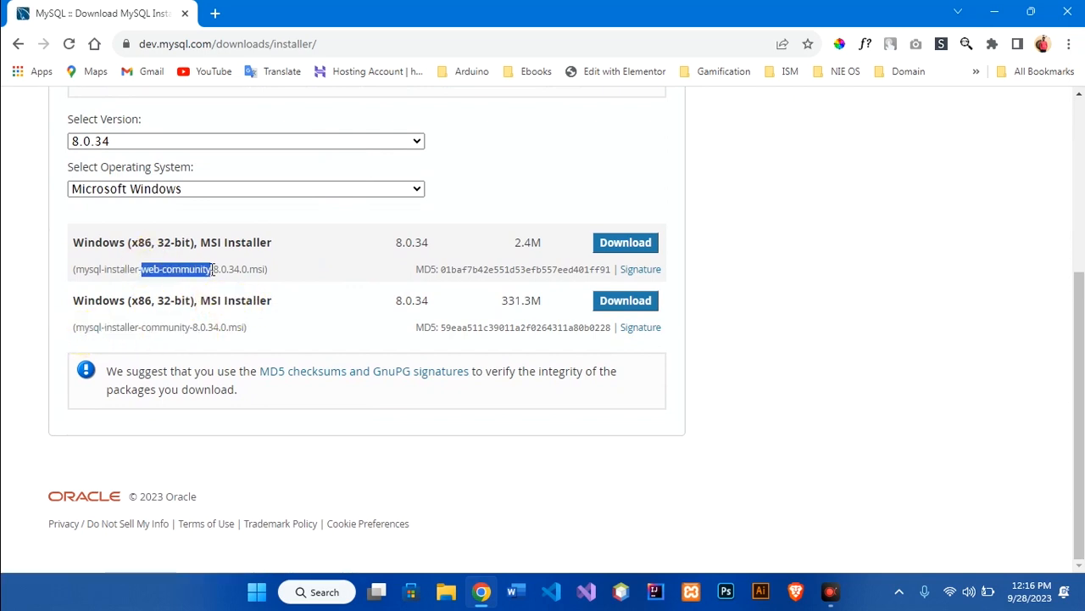
pyautogui.click(85, 330)
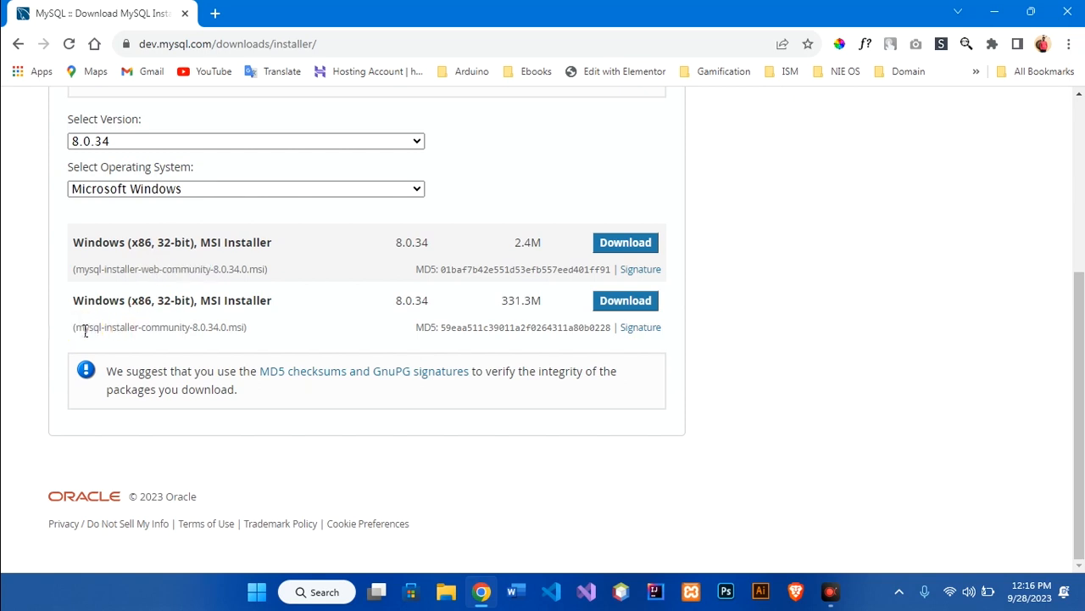
pyautogui.click(193, 329)
pyautogui.click(616, 304)
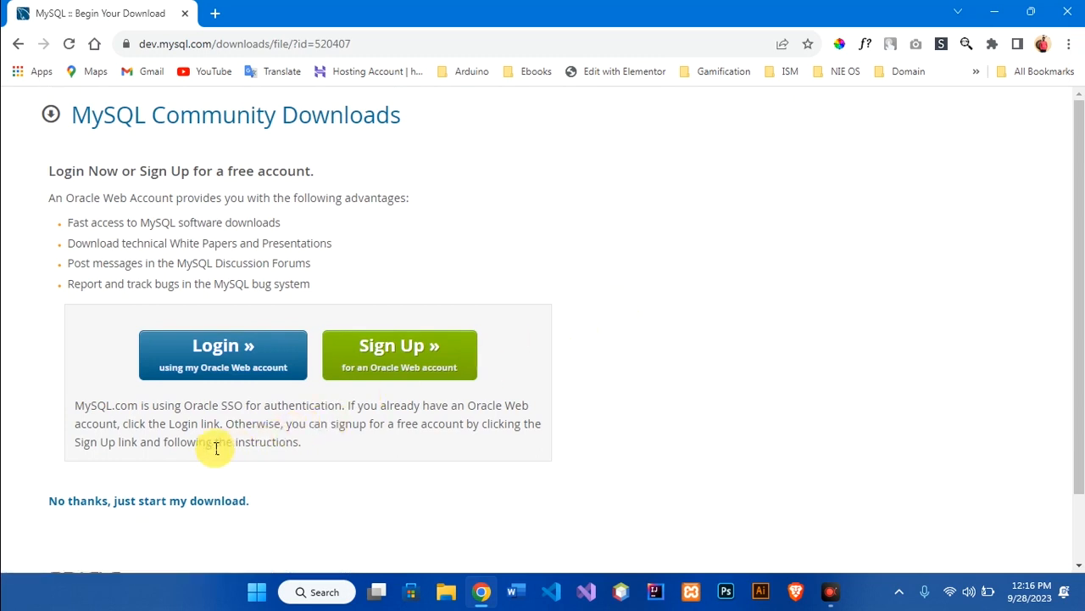
# Skip login and download the installer with IDM into Downloads\Programs, then open that folder
pyautogui.scroll(-1, 127, 433)
pyautogui.moveTo(41, 419); pyautogui.dragTo(322, 462)
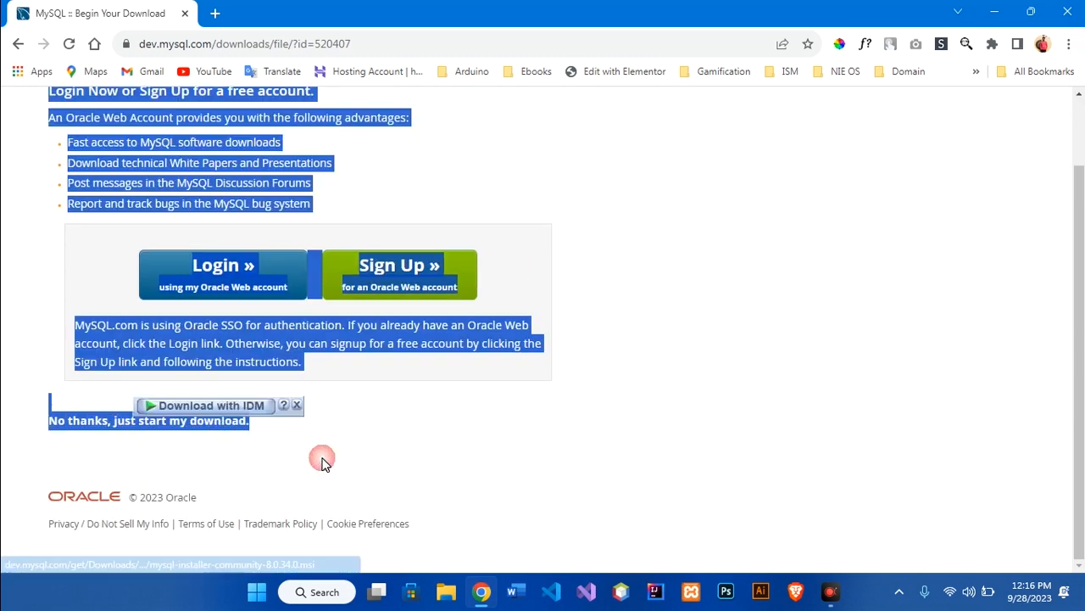
pyautogui.click(322, 462)
pyautogui.click(212, 430)
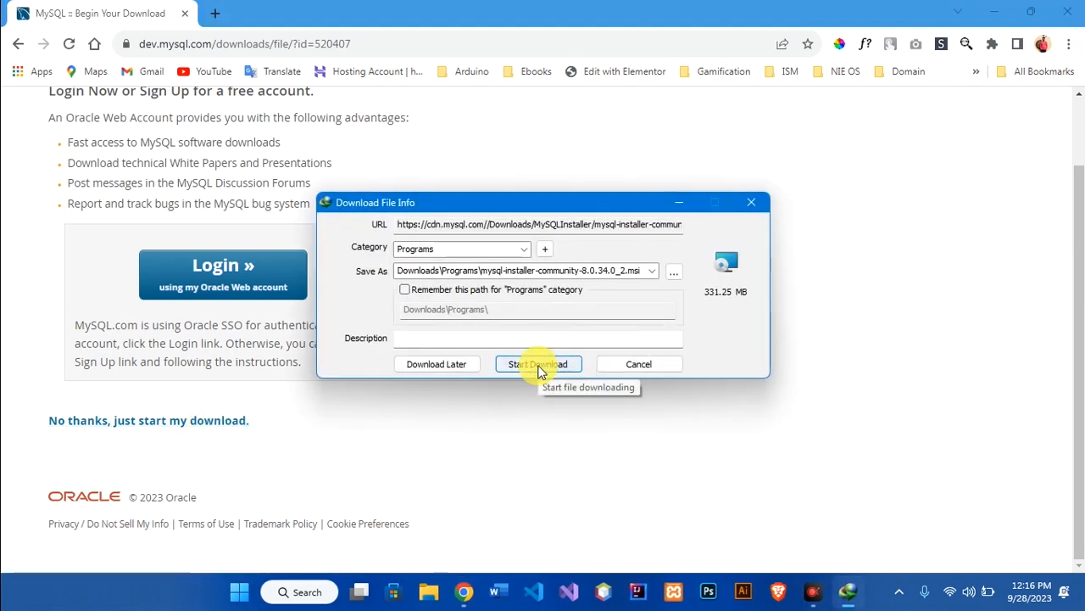
pyautogui.click(539, 371)
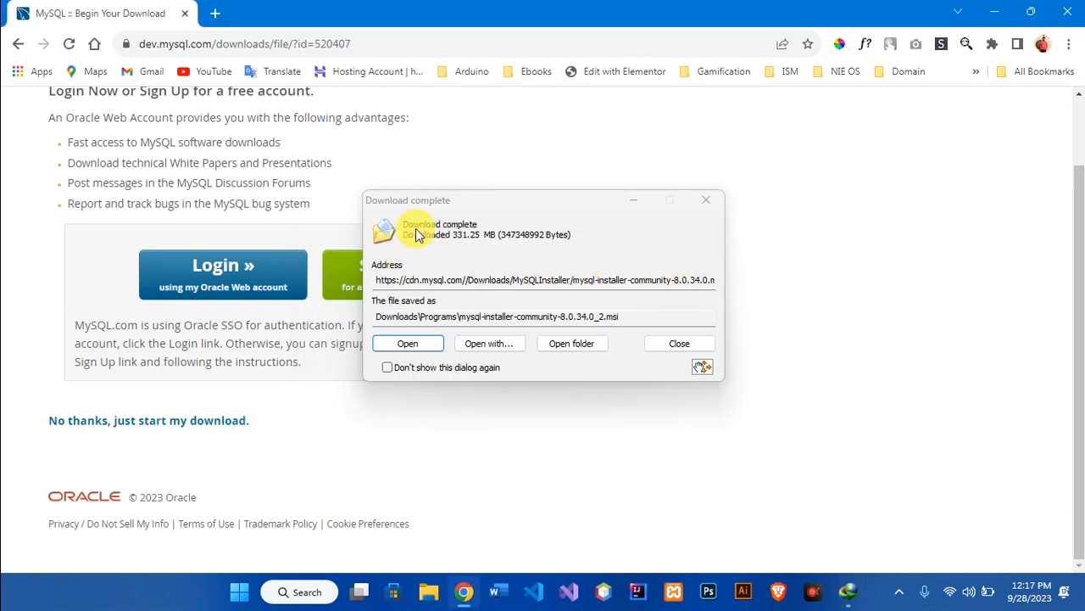
pyautogui.click(568, 344)
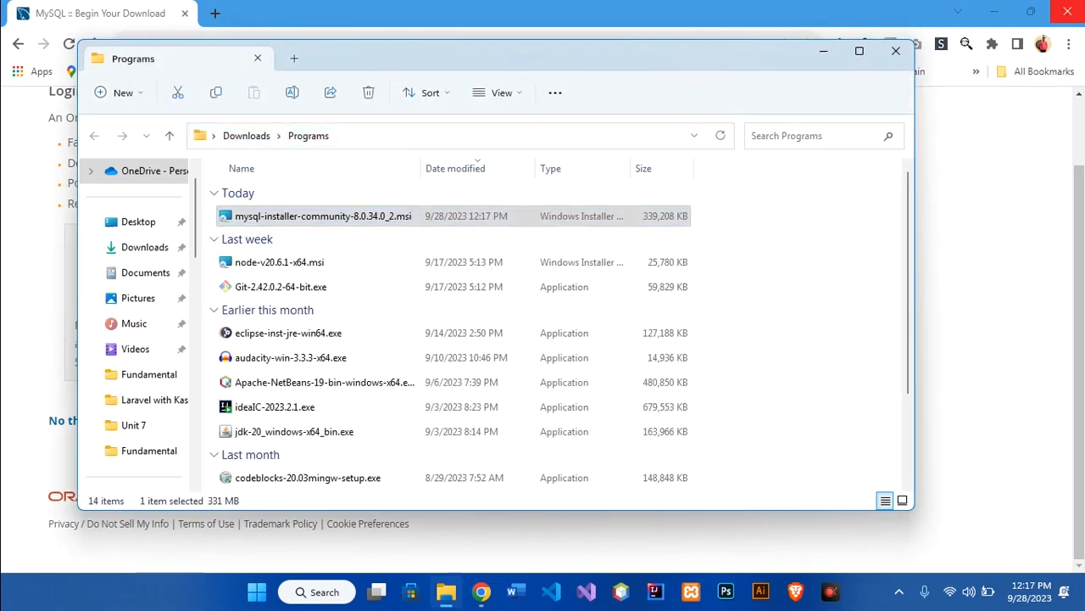
# Run mysql-installer-community-8.0.34.0_2.msi from its context menu, then close the Programs folder
pyautogui.click(1067, 11)
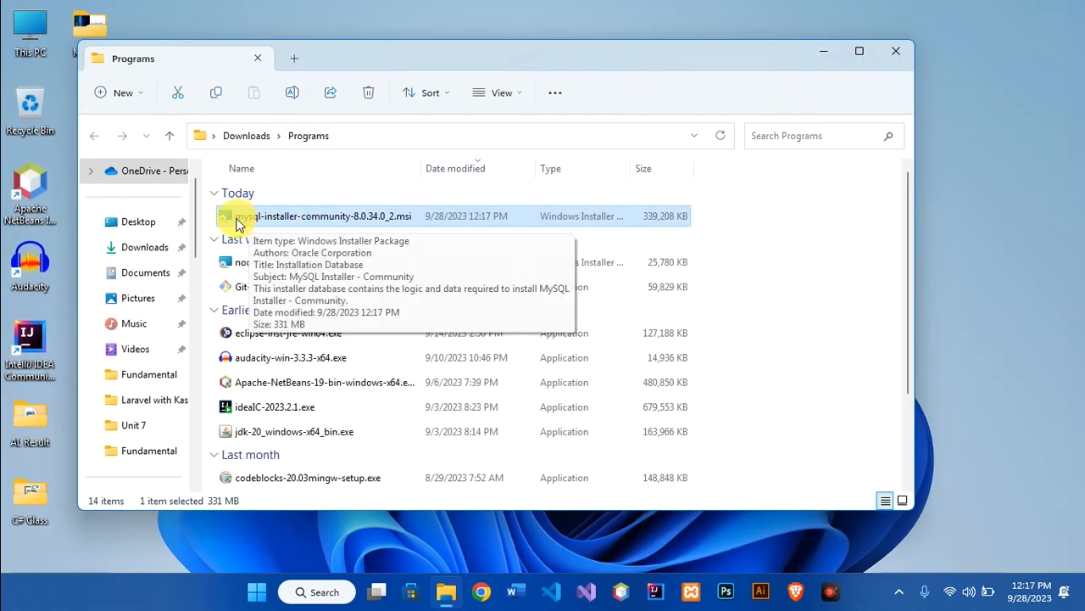
pyautogui.rightClick(244, 217)
pyautogui.click(281, 271)
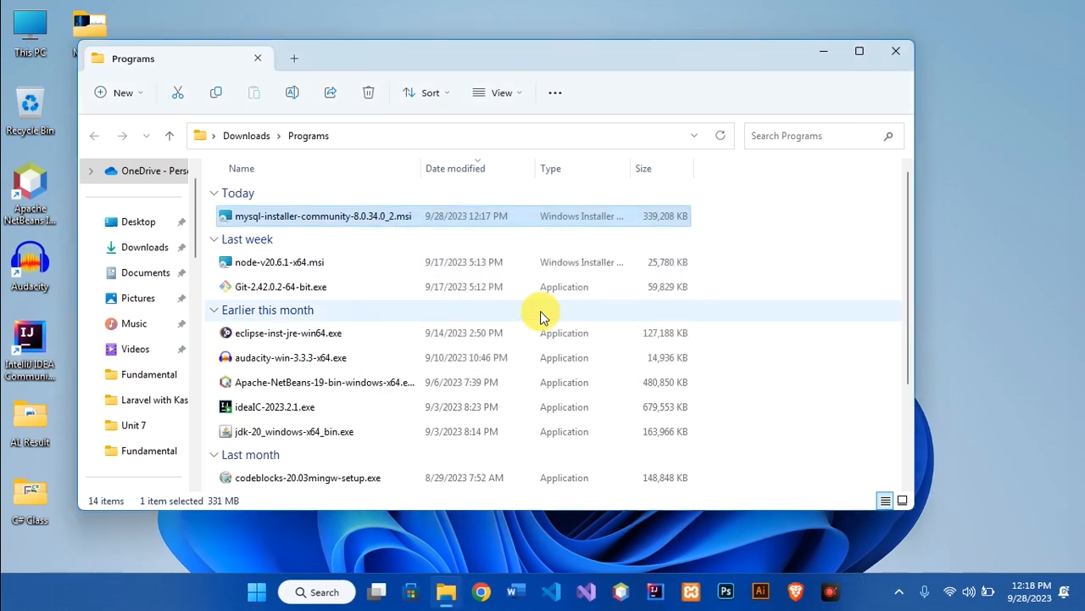
pyautogui.click(893, 49)
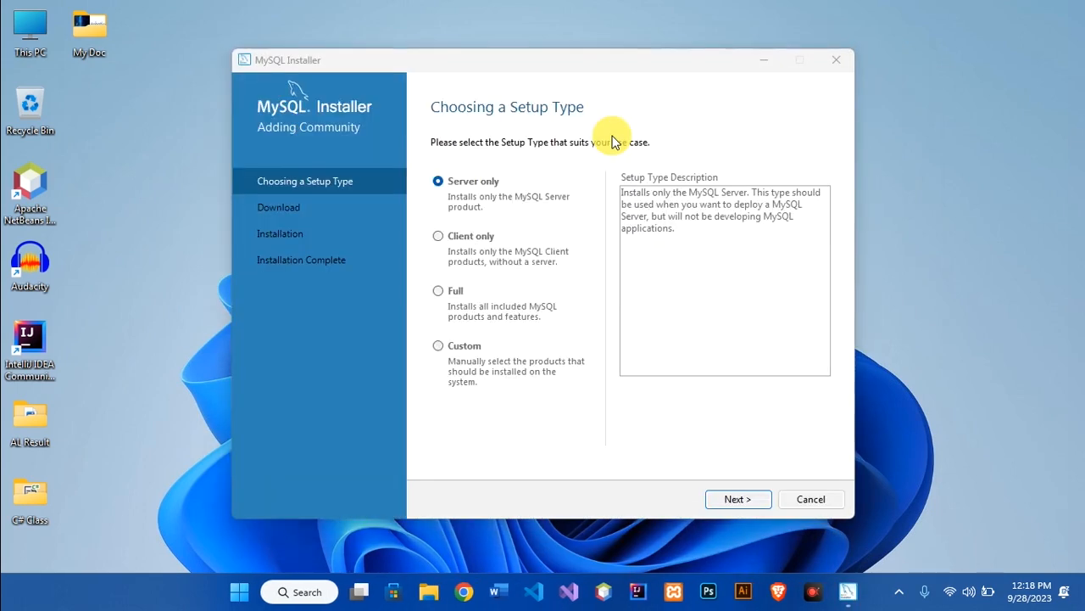
# Review the description of the Server only setup type
pyautogui.click(616, 143)
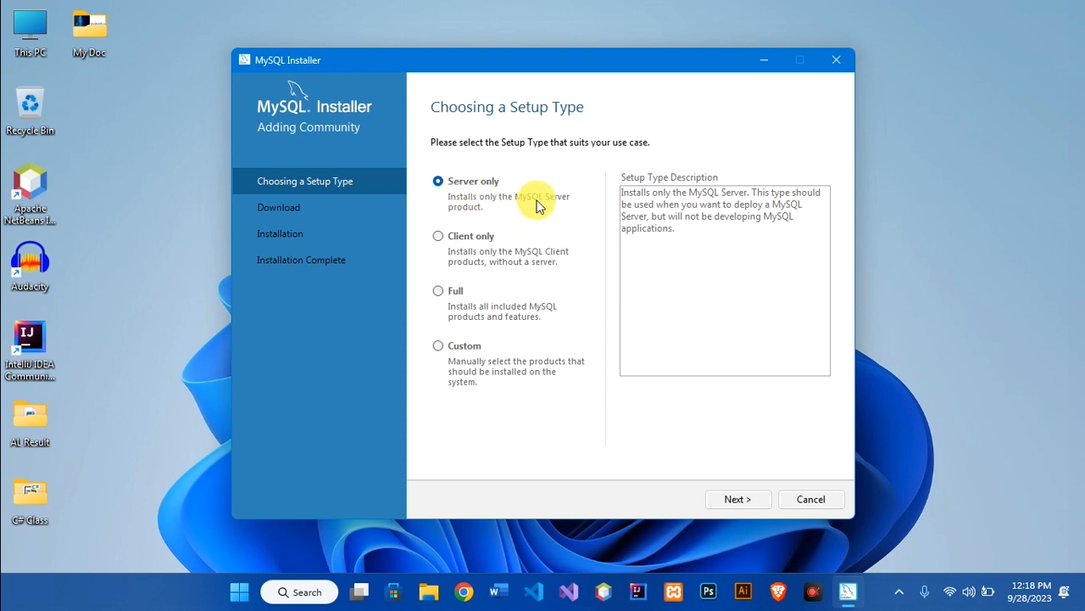
pyautogui.moveTo(652, 192); pyautogui.dragTo(799, 195)
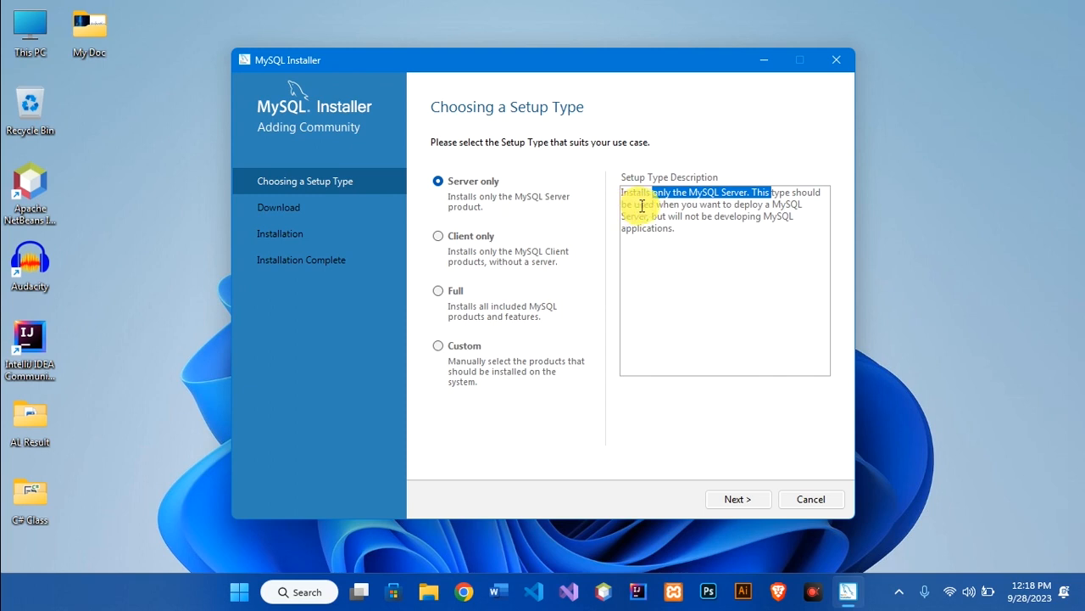
pyautogui.moveTo(657, 205)
pyautogui.mouseDown()
pyautogui.moveTo(780, 206)
pyautogui.moveTo(645, 216)
pyautogui.mouseUp()
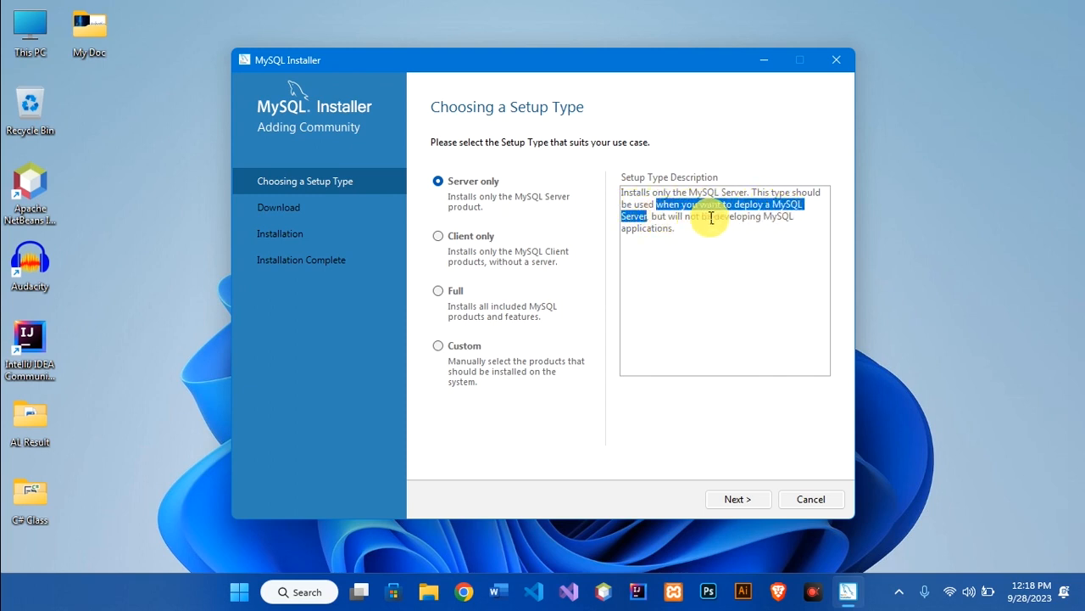
pyautogui.moveTo(706, 234); pyautogui.dragTo(625, 192)
pyautogui.click(669, 243)
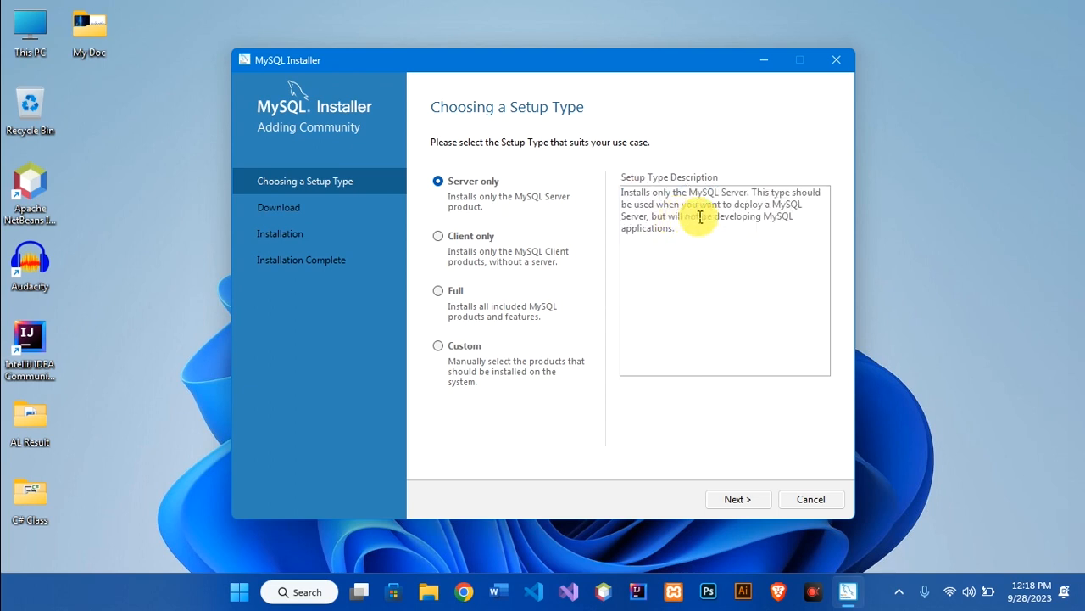
pyautogui.moveTo(647, 217); pyautogui.dragTo(606, 194)
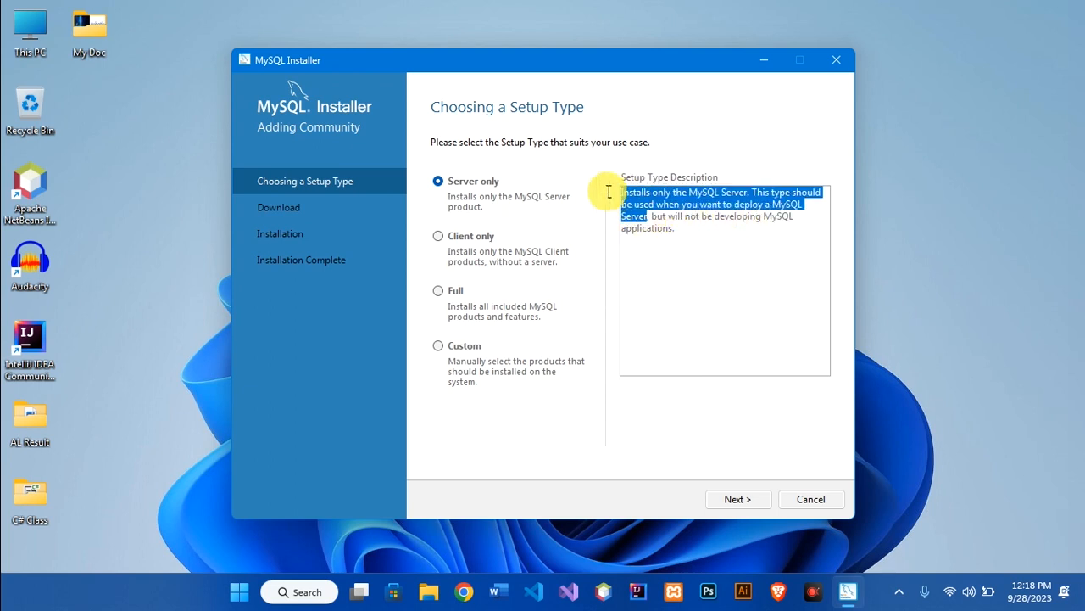
pyautogui.click(472, 182)
# Select Client only and note its products: MySQL Shell, Router and Workbench
pyautogui.click(472, 247)
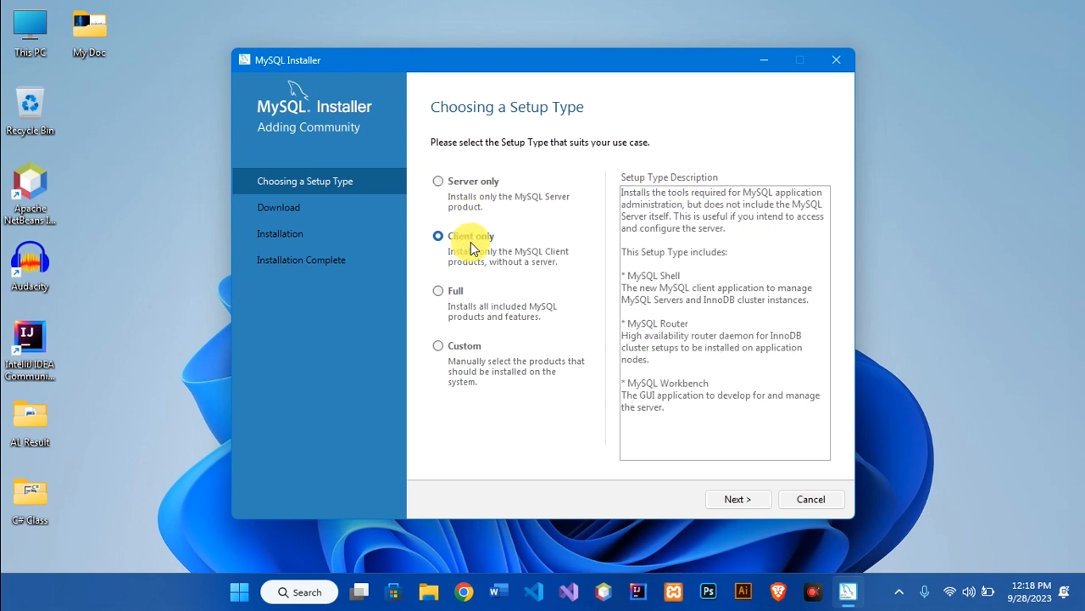
pyautogui.moveTo(629, 276); pyautogui.dragTo(693, 276)
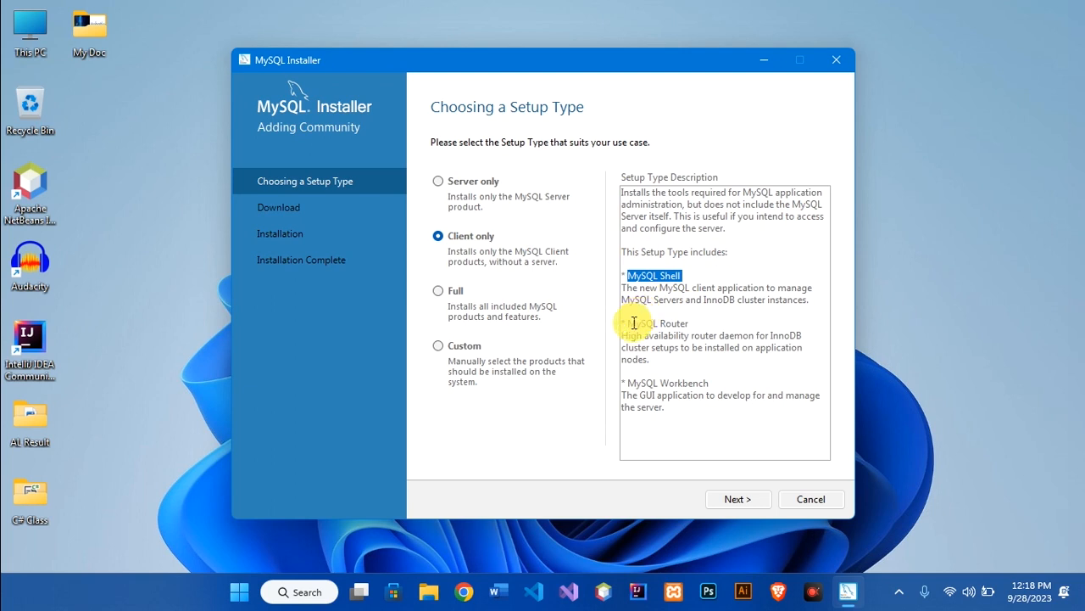
pyautogui.moveTo(632, 324); pyautogui.dragTo(717, 326)
pyautogui.moveTo(629, 383); pyautogui.dragTo(715, 386)
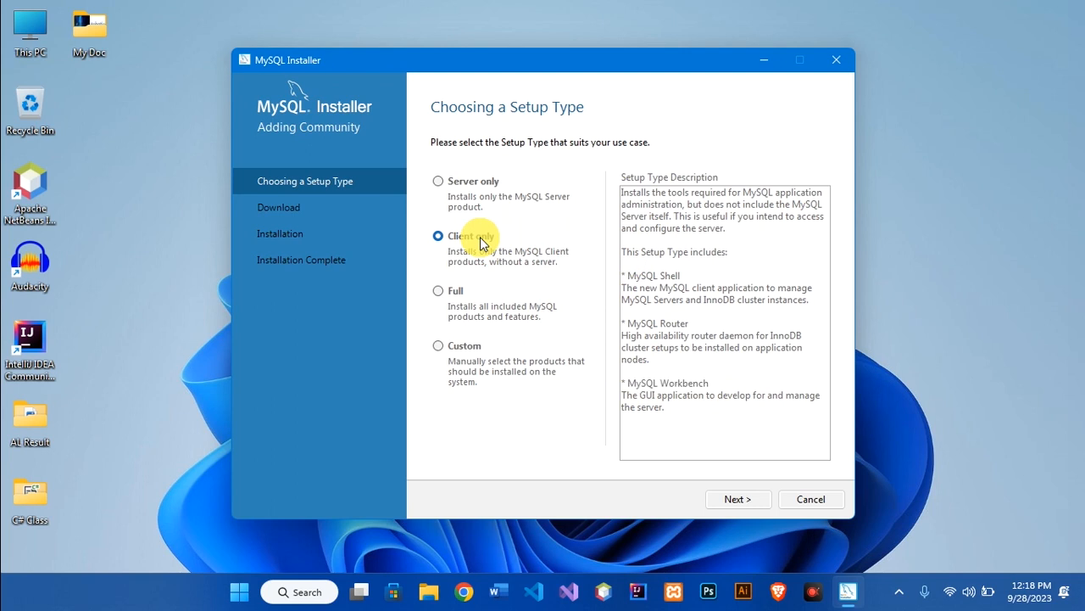
# Review the Full setup type, then choose Custom and continue to Select Products
pyautogui.click(453, 297)
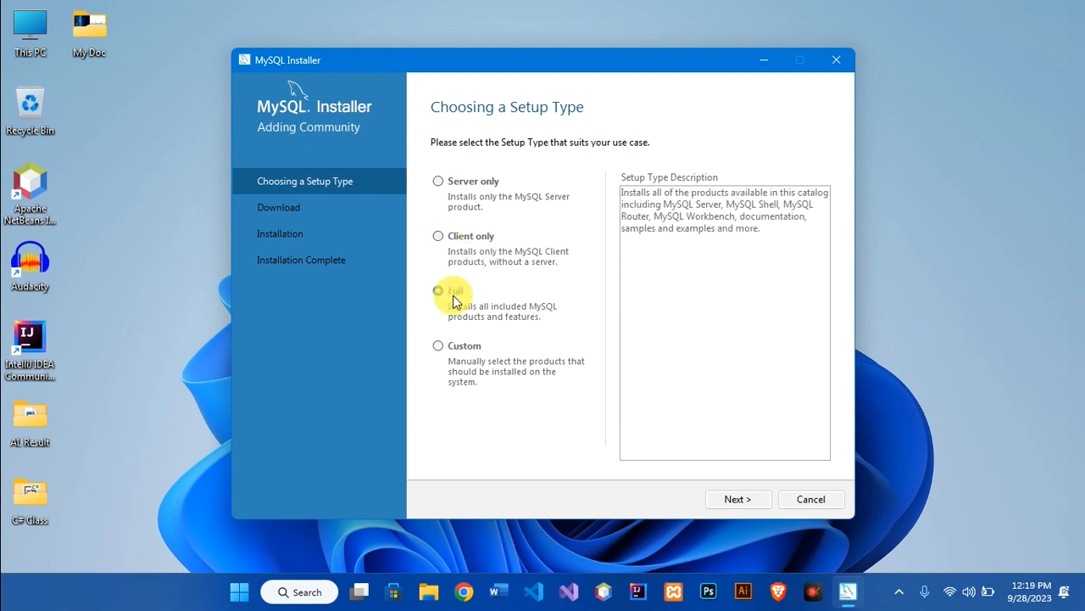
pyautogui.moveTo(678, 205); pyautogui.dragTo(724, 212)
pyautogui.doubleClick(756, 216)
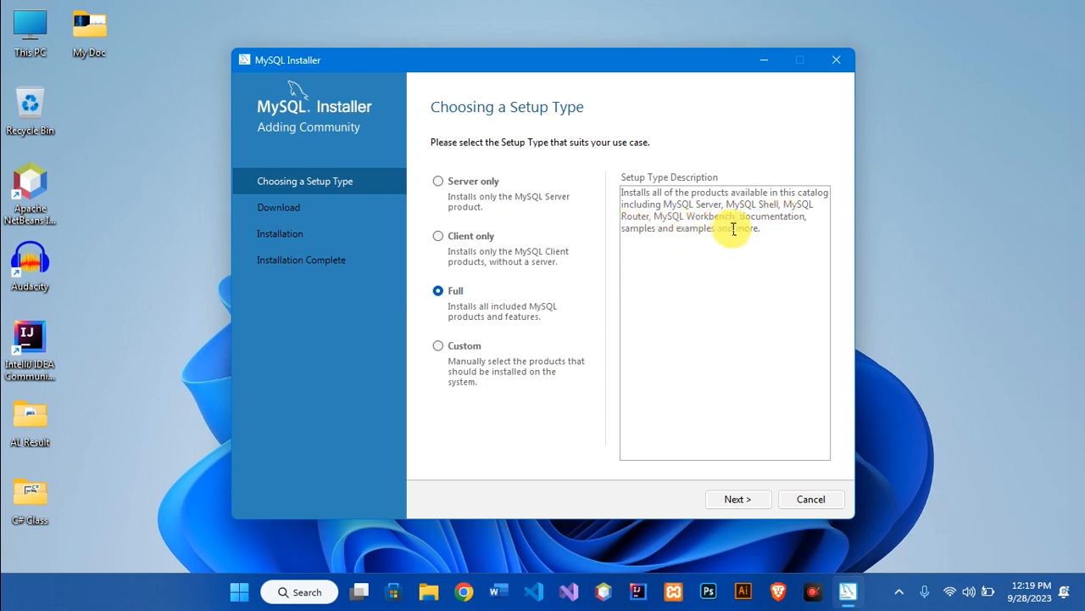
pyautogui.click(443, 344)
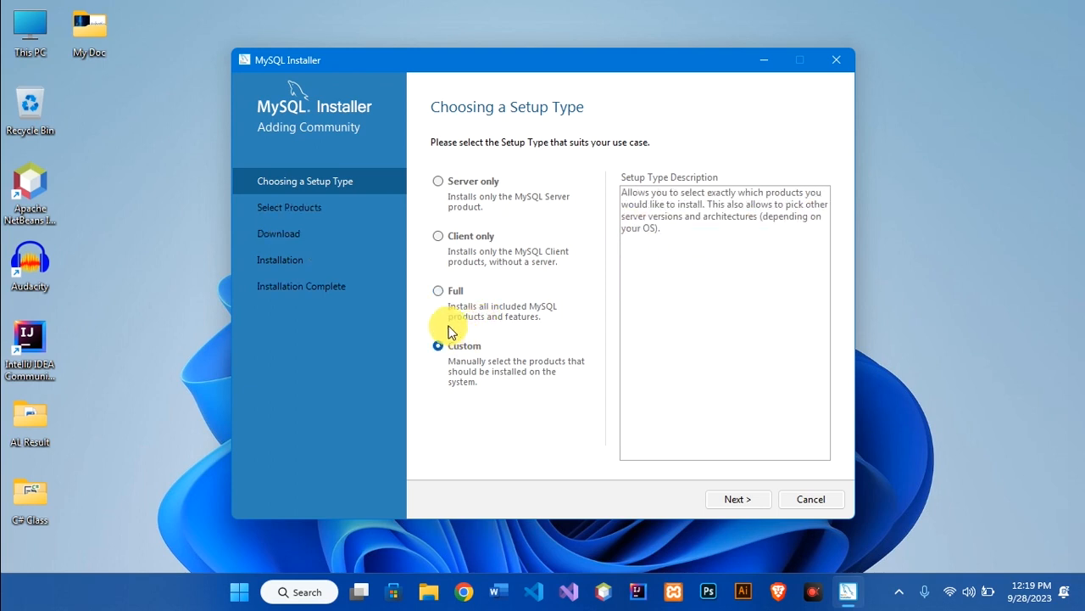
pyautogui.click(735, 501)
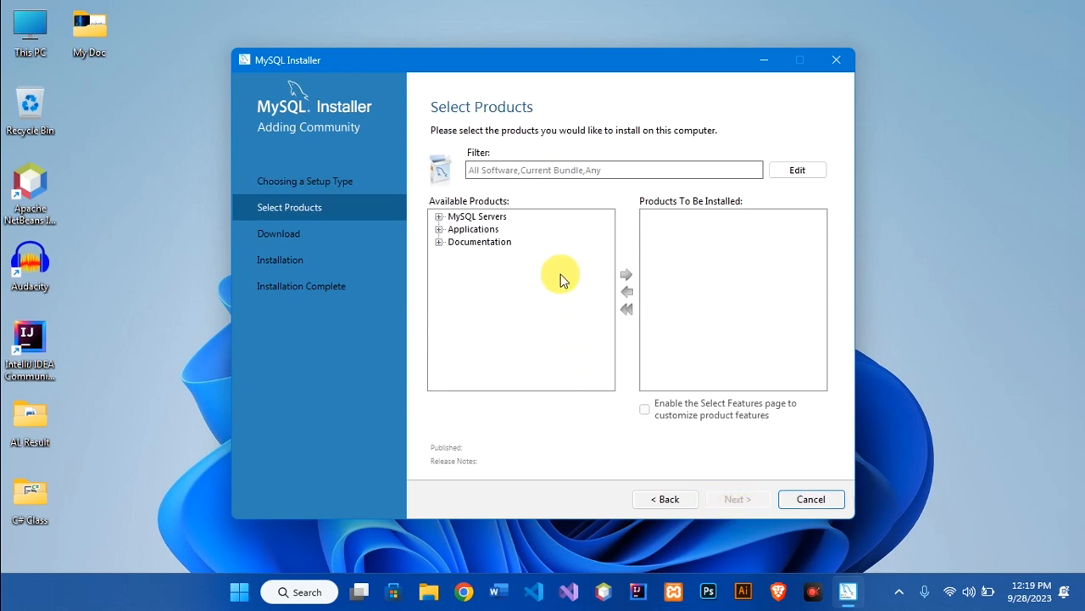
# Add MySQL Server 8.0.34 - X64 to the products to install
pyautogui.click(439, 217)
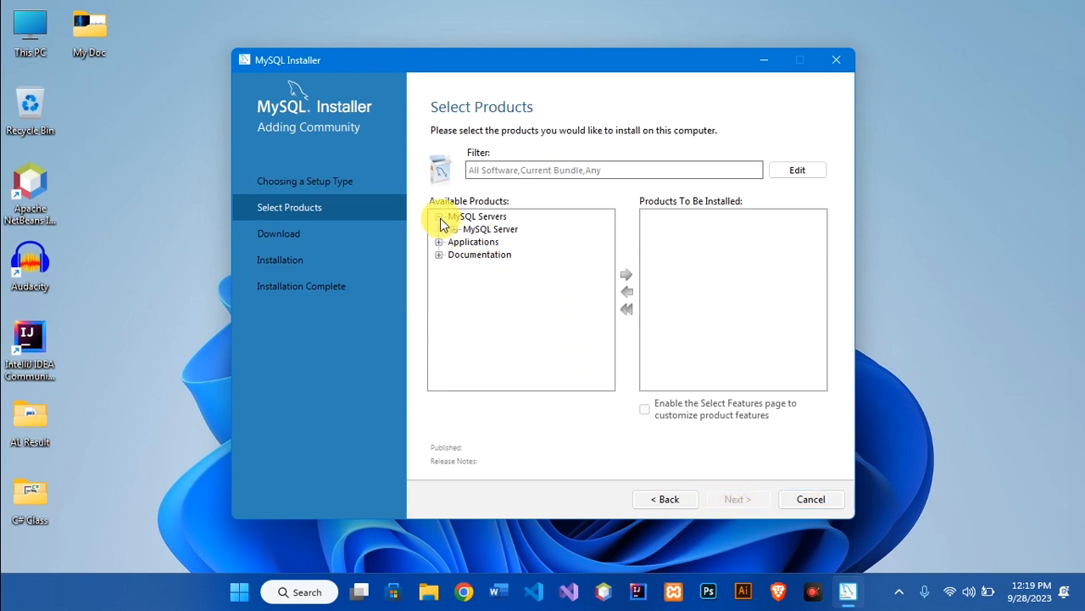
pyautogui.click(455, 229)
pyautogui.doubleClick(482, 241)
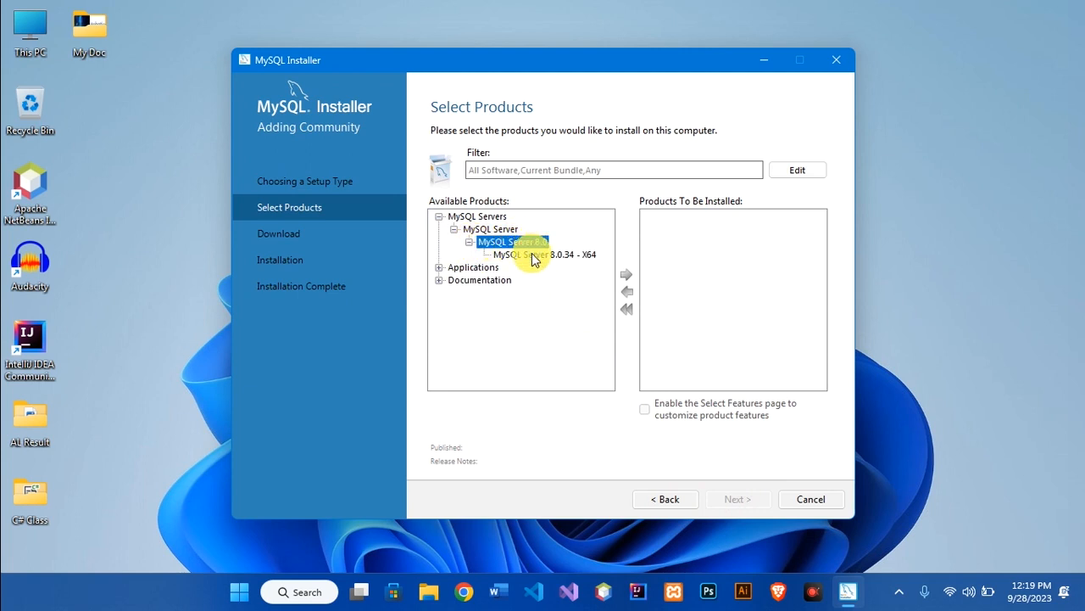
pyautogui.click(535, 255)
pyautogui.click(625, 275)
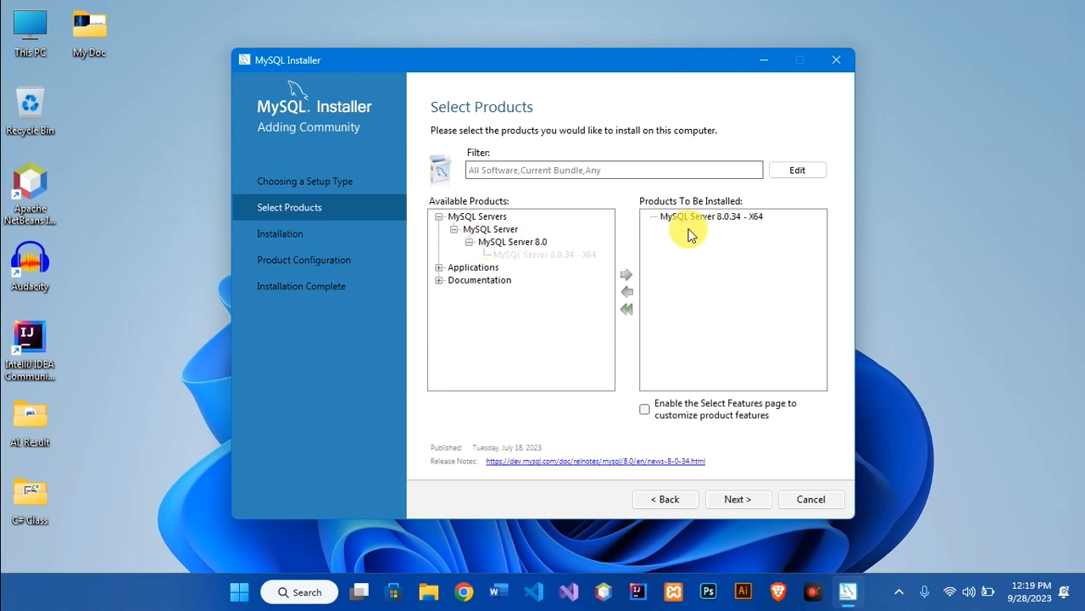
# Add MySQL Shell 8.0.34 - X64 to the install list and proceed to installation
pyautogui.click(439, 267)
pyautogui.click(453, 293)
pyautogui.click(496, 305)
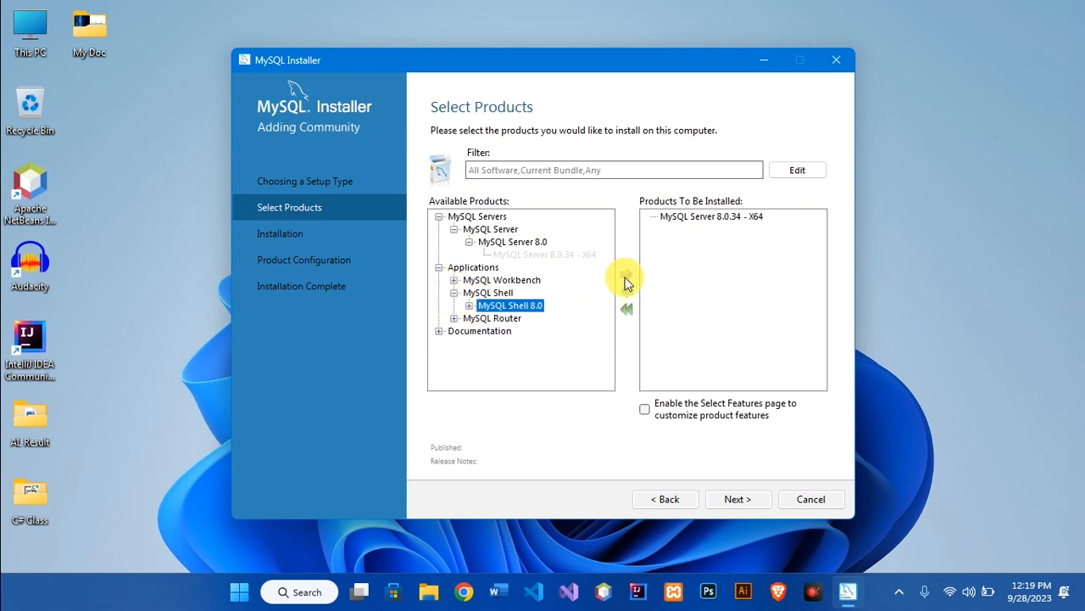
pyautogui.click(469, 305)
pyautogui.click(543, 318)
pyautogui.click(628, 276)
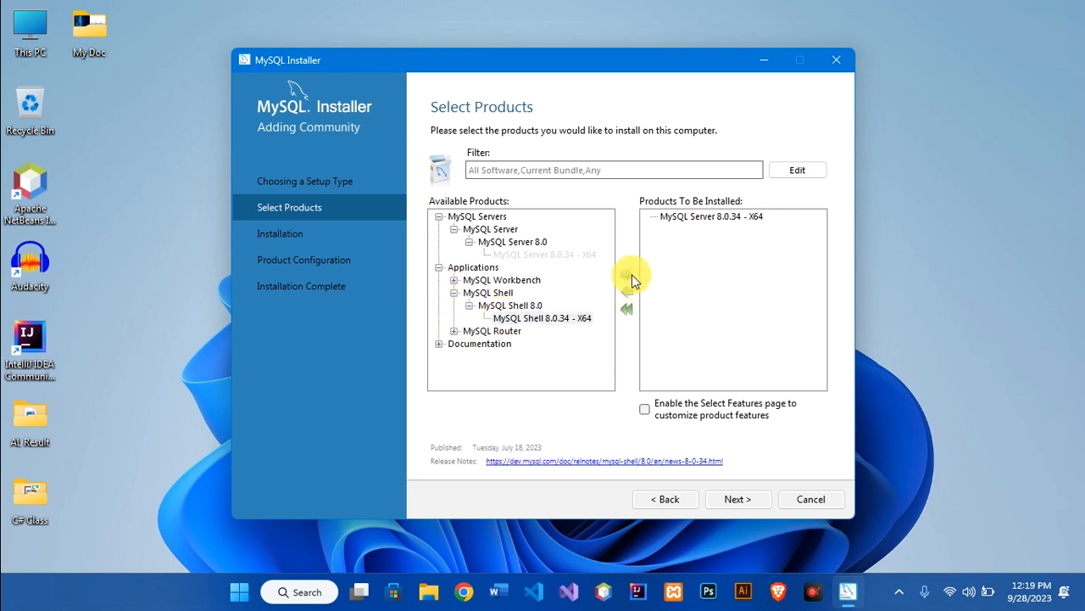
pyautogui.click(439, 343)
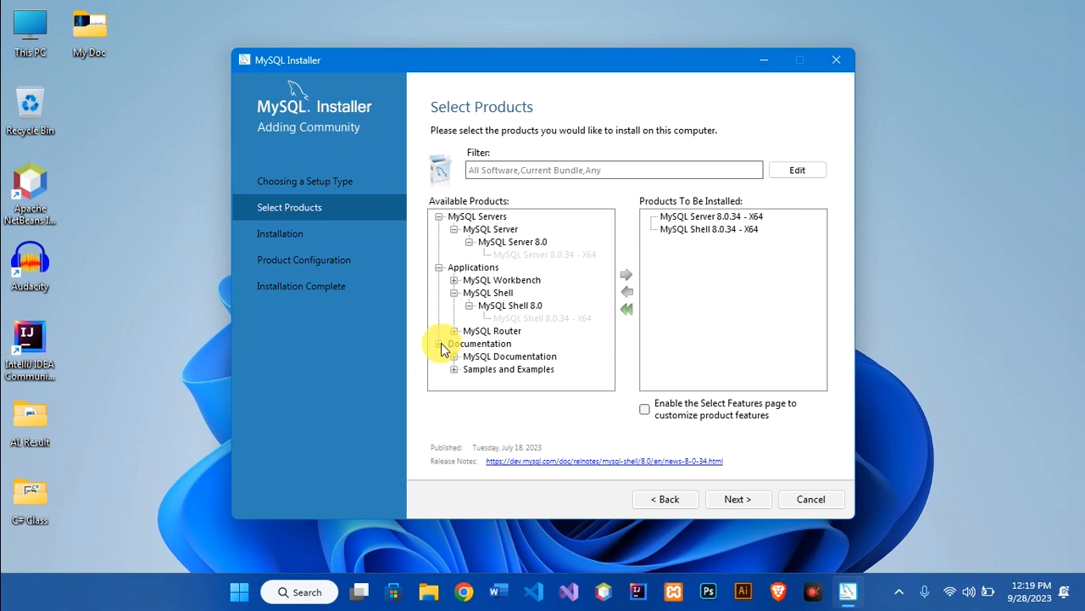
pyautogui.click(440, 344)
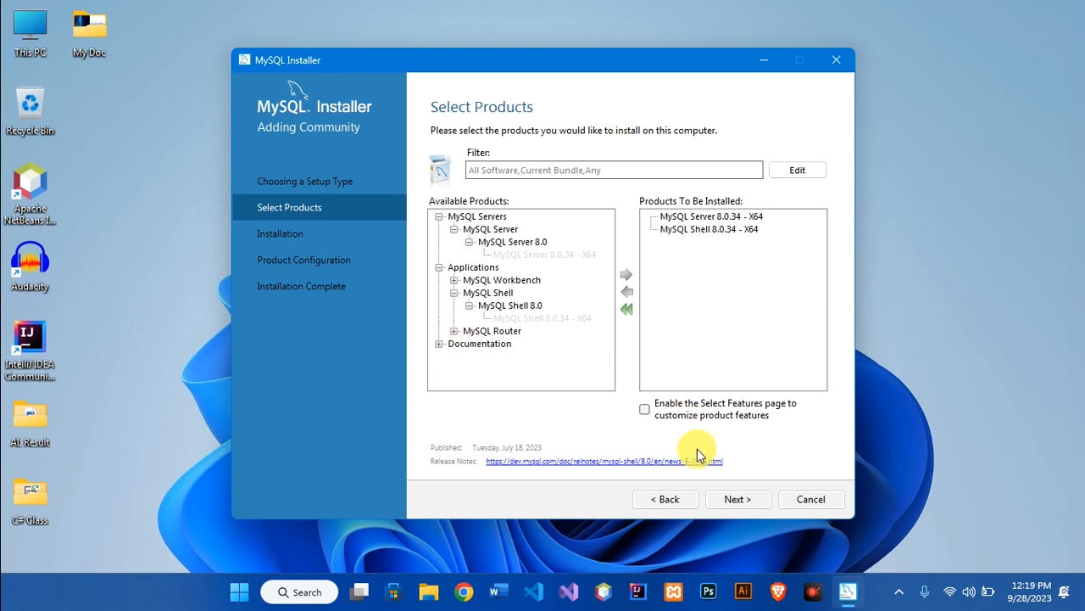
pyautogui.click(738, 498)
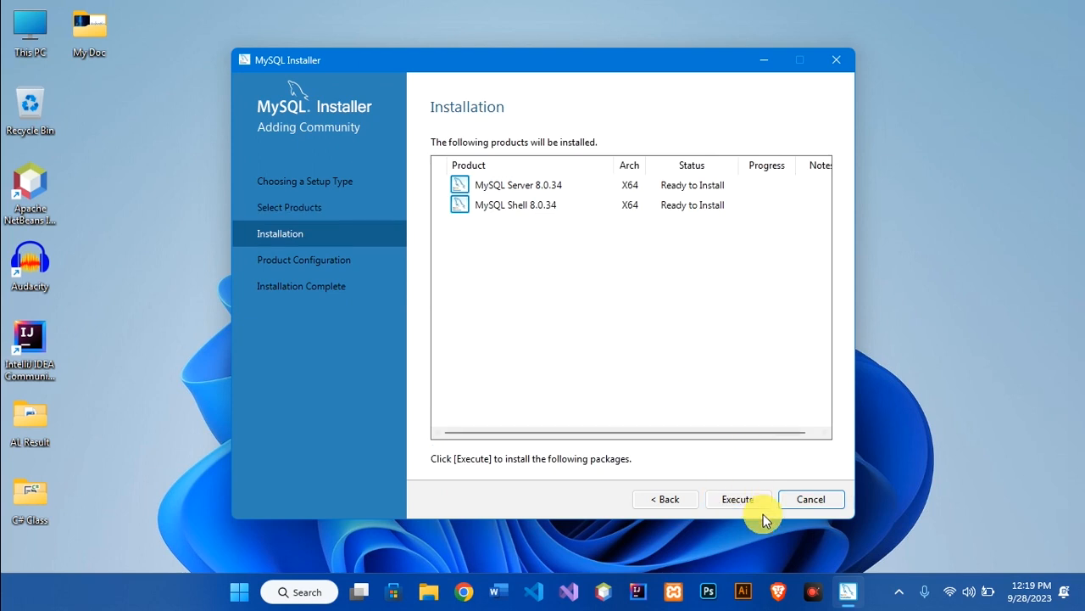
# Execute the install until Server 8.0.34 and Shell 8.0.34 show Complete, then continue
pyautogui.click(757, 502)
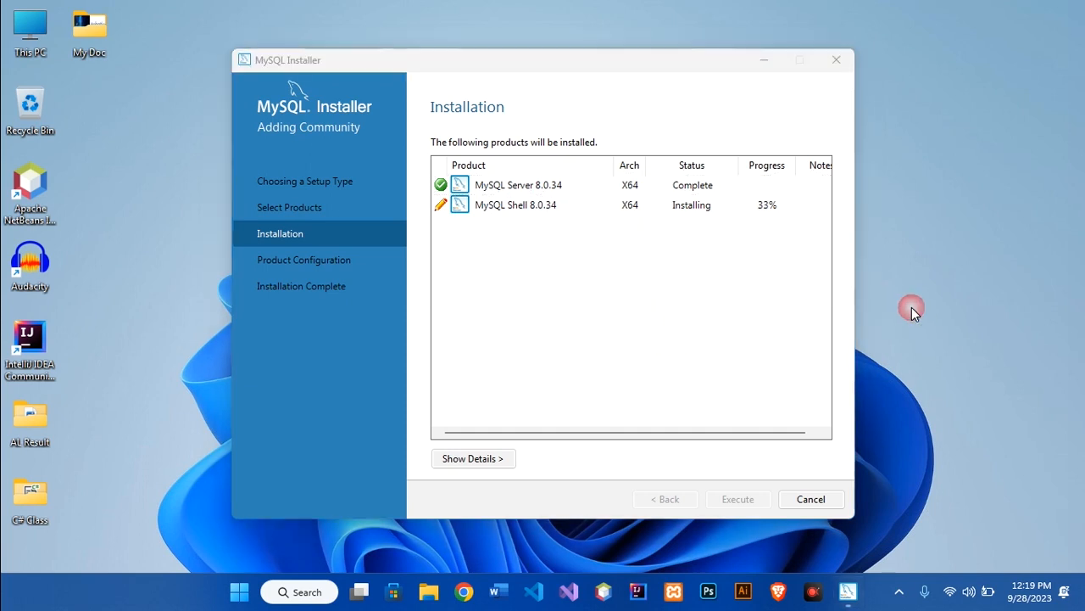
pyautogui.click(649, 325)
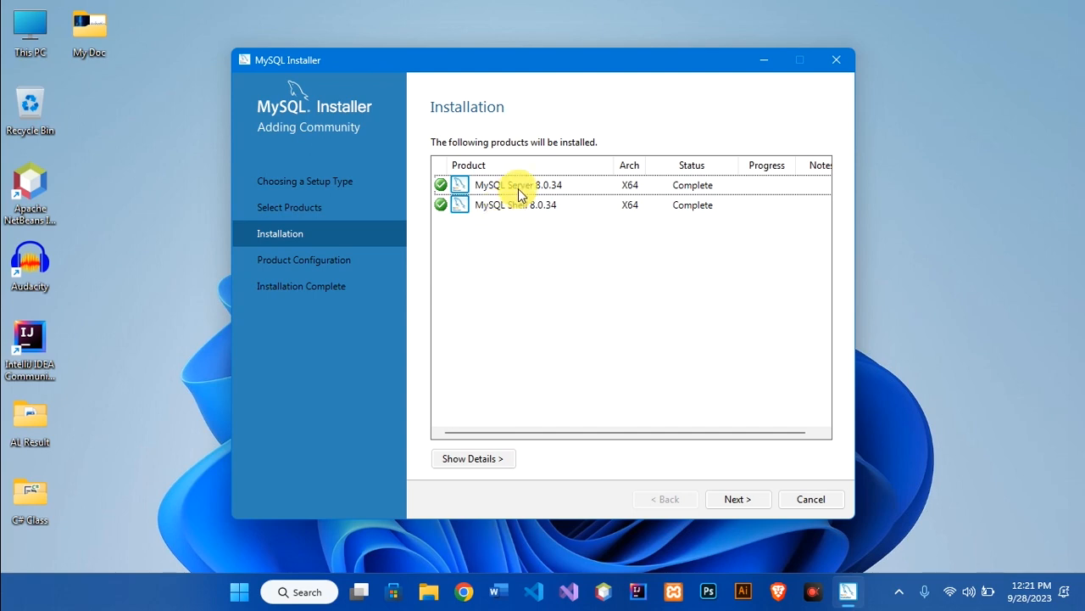
pyautogui.click(737, 501)
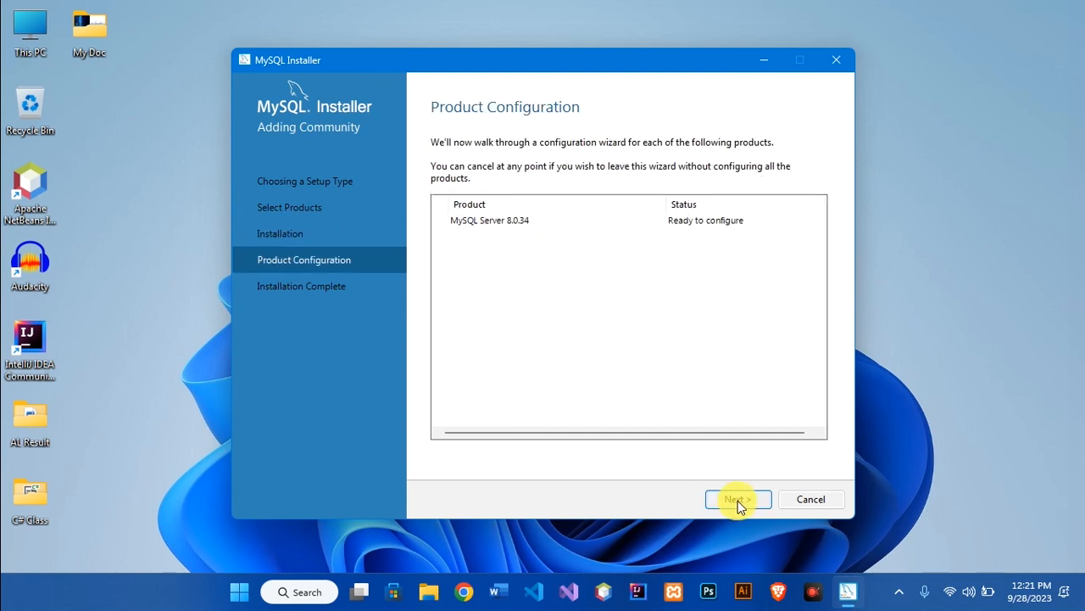
# Keep Development Computer config type and port 3306, advancing to Authentication Method
pyautogui.click(738, 501)
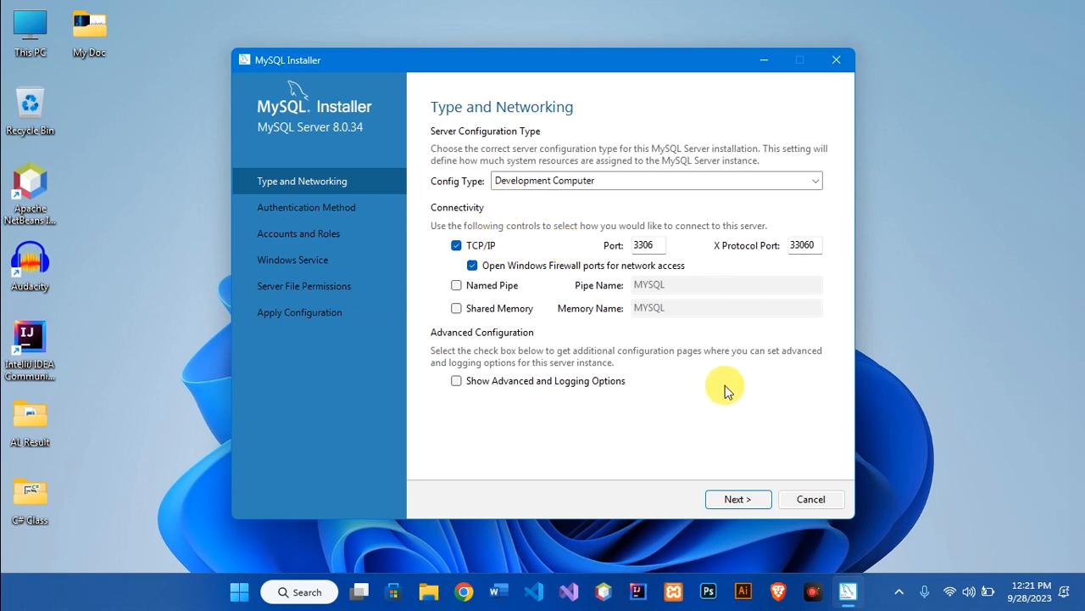
pyautogui.click(668, 427)
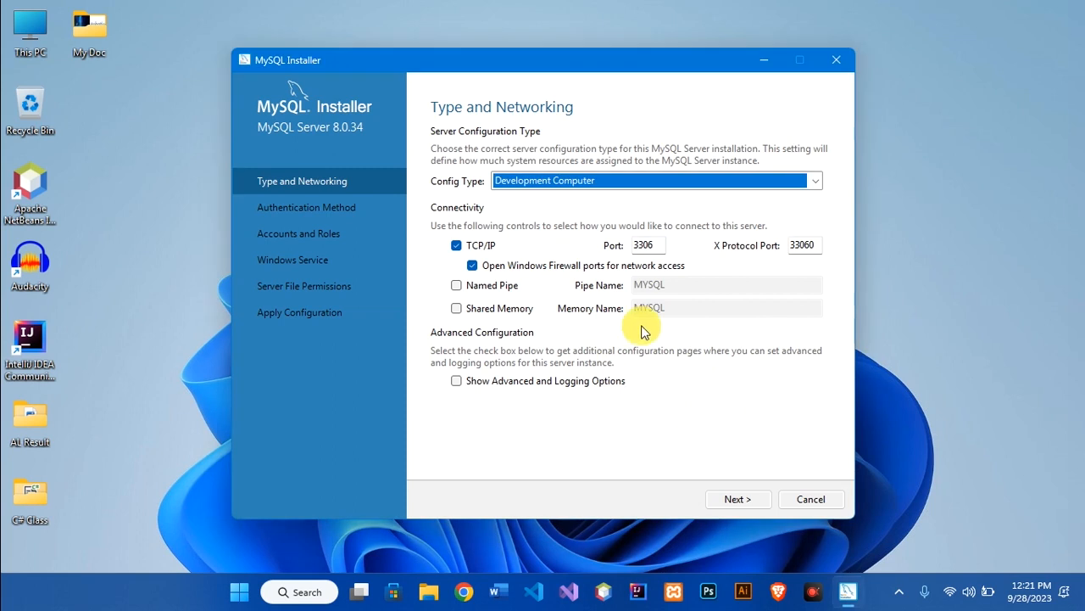
pyautogui.doubleClick(638, 244)
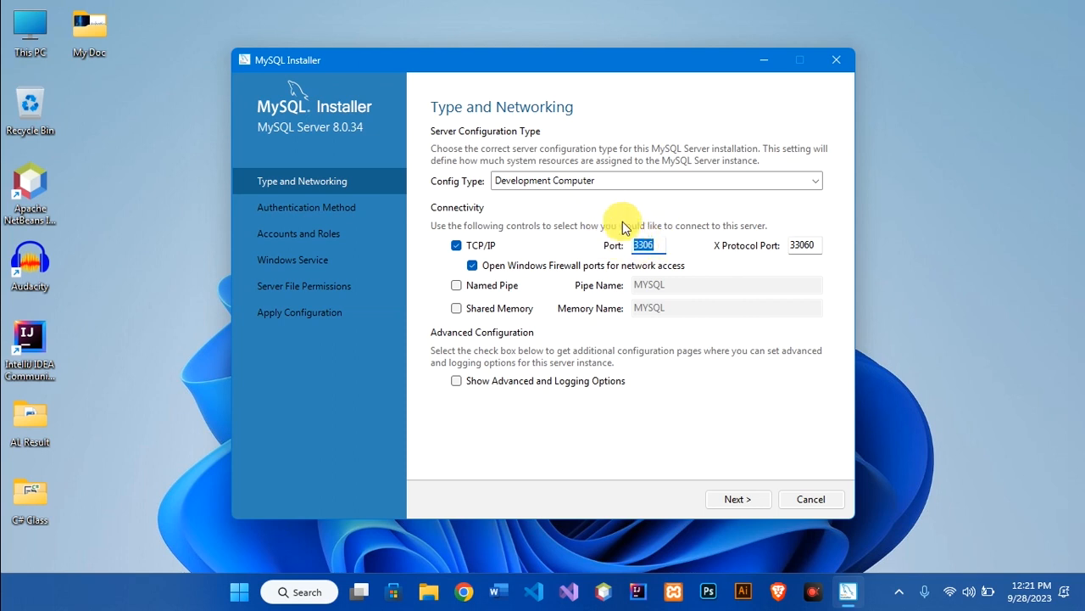
pyautogui.click(737, 500)
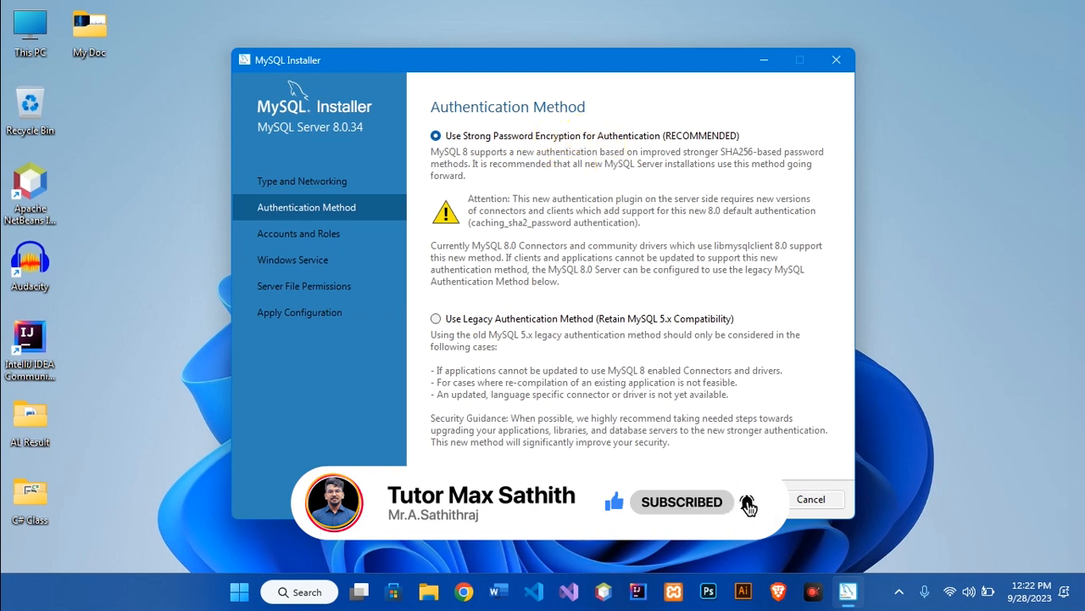
# Keep strong password encryption, then enter and confirm the root account password
pyautogui.click(740, 500)
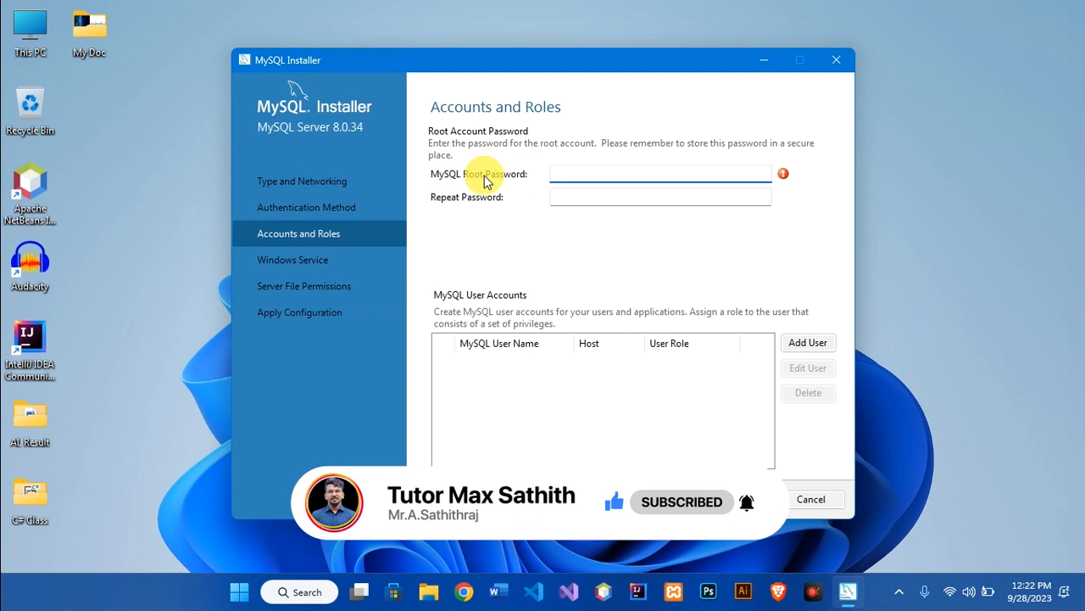
pyautogui.click(577, 196)
pyautogui.click(574, 170)
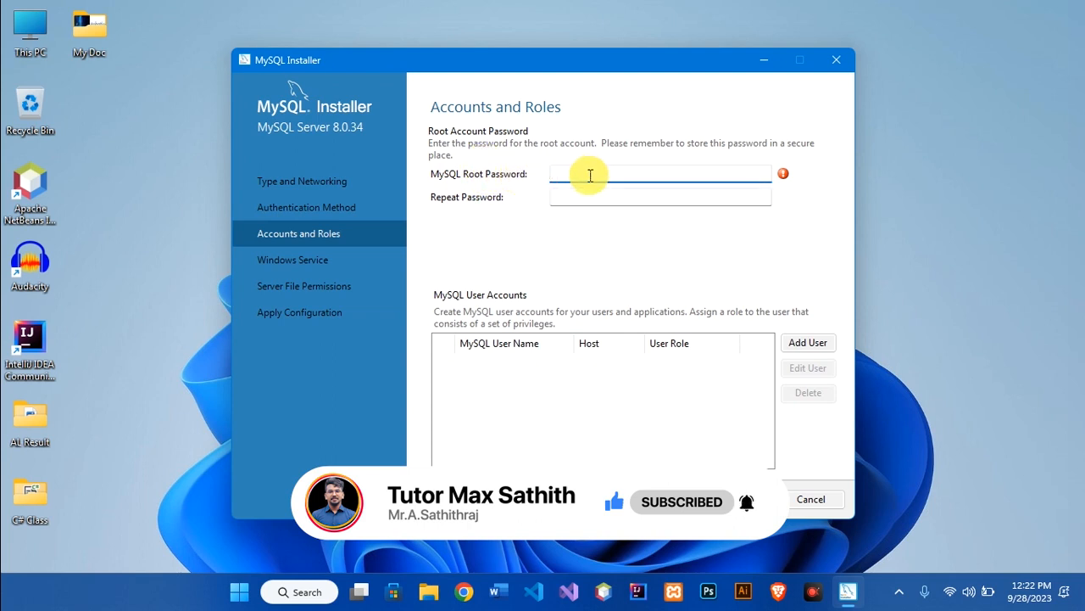
pyautogui.write('12')
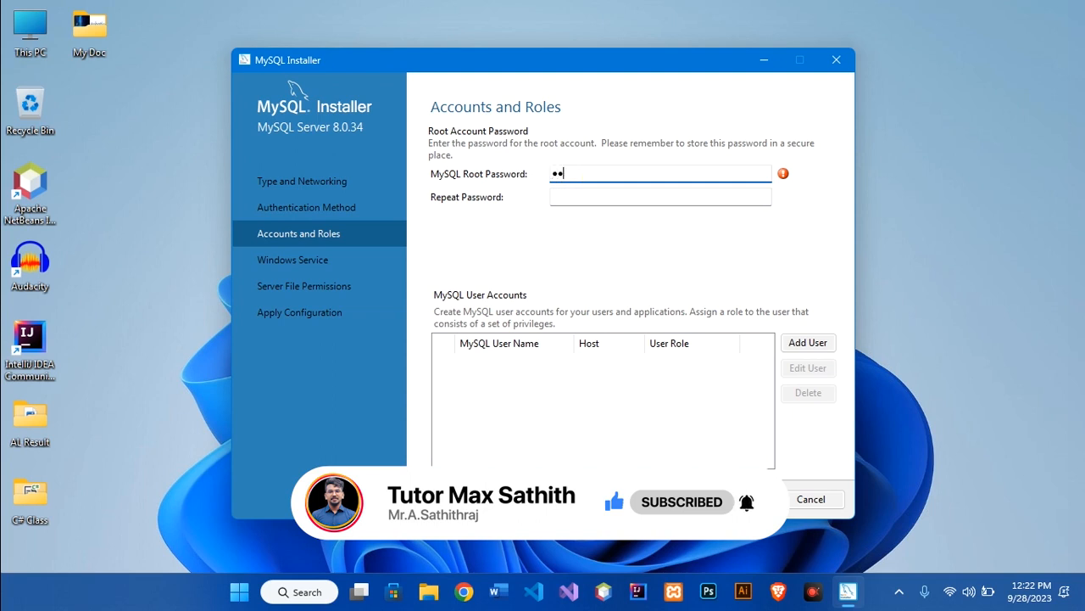
pyautogui.click(616, 197)
pyautogui.write('1')
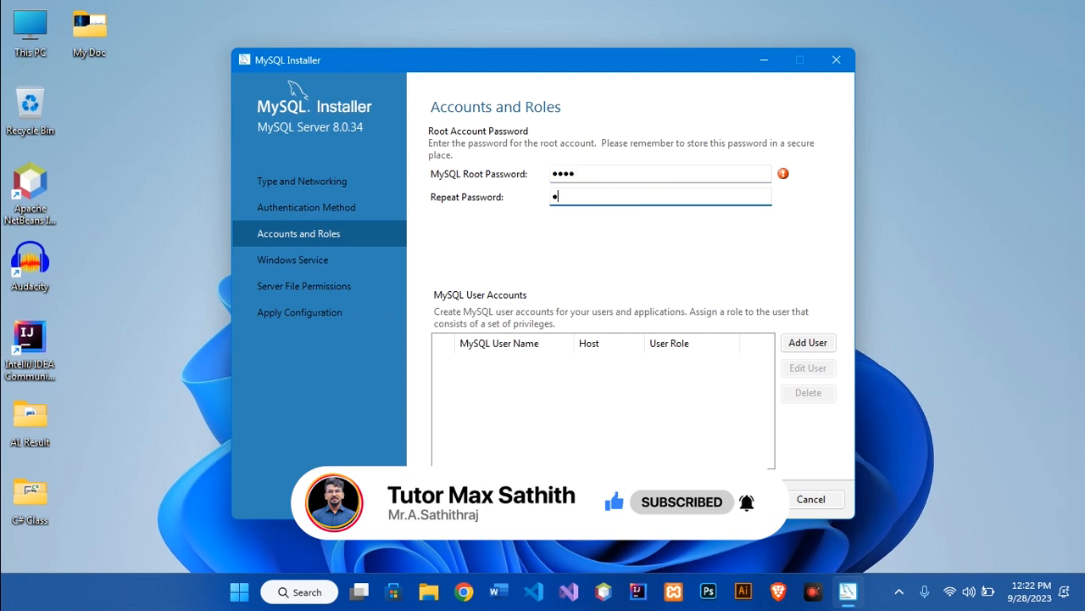
pyautogui.click(555, 174)
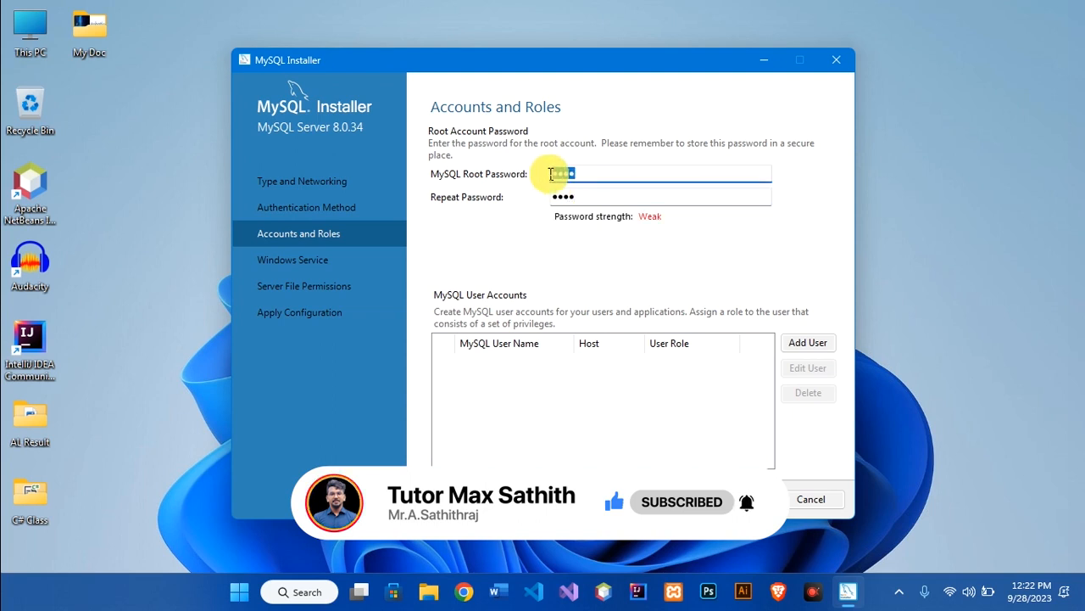
pyautogui.click(591, 196)
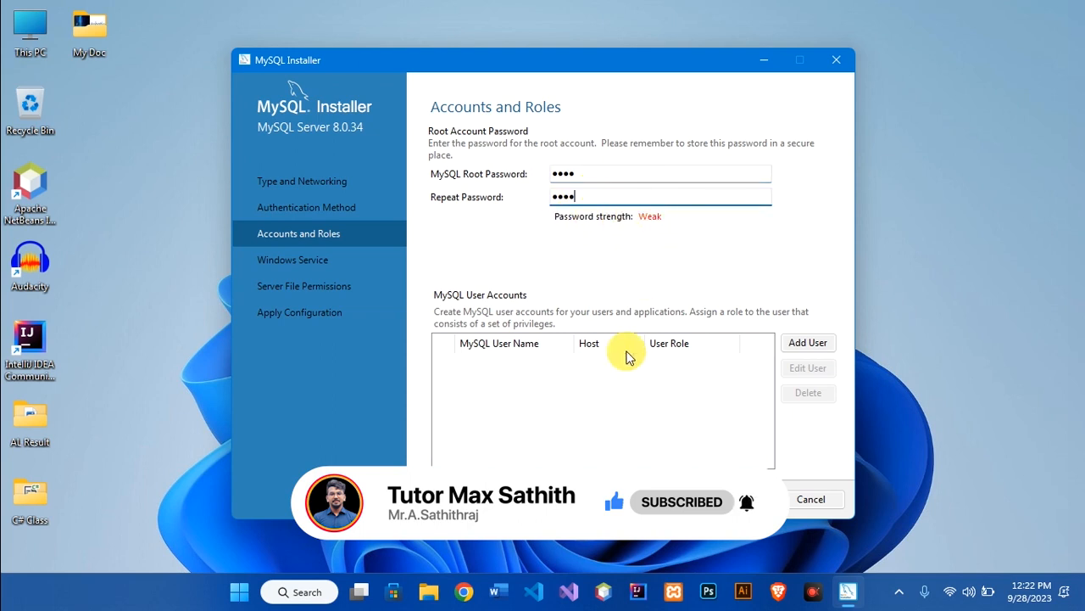
# Cancel adding an extra user account and continue to Windows Service settings
pyautogui.click(797, 348)
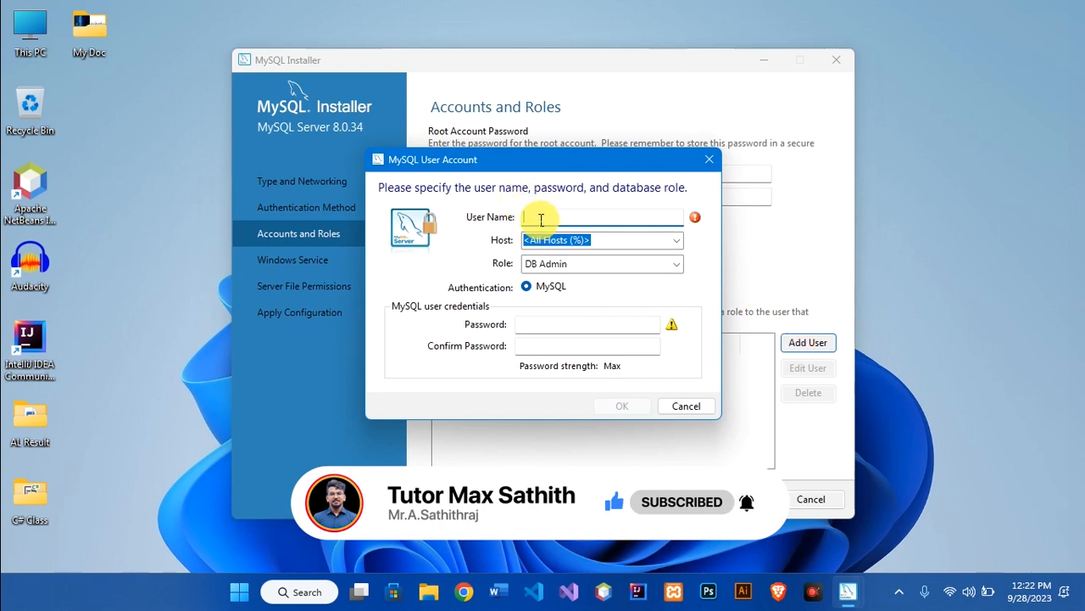
pyautogui.click(674, 407)
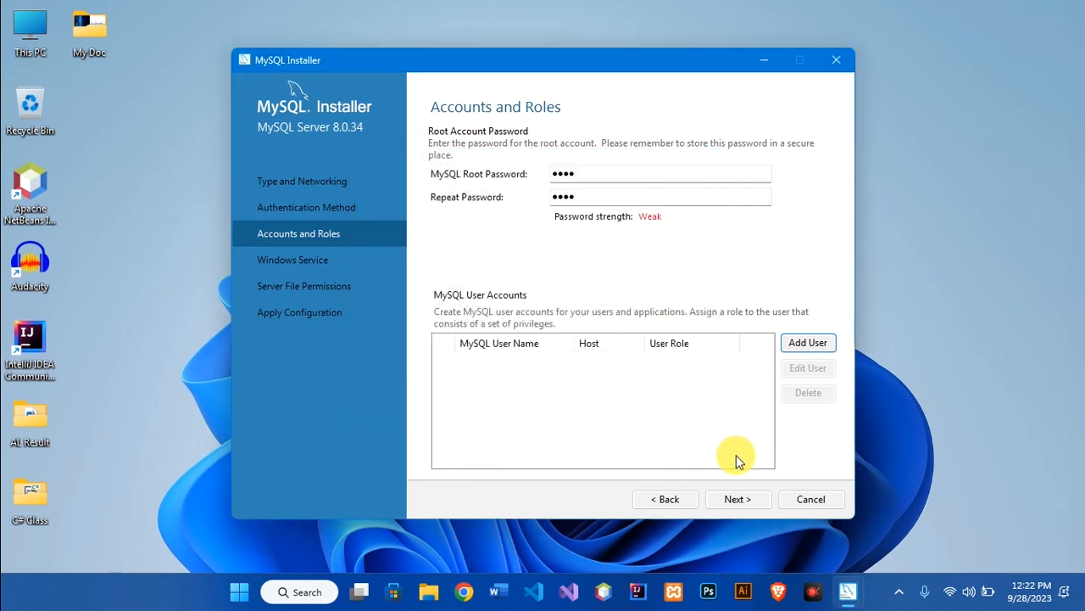
pyautogui.click(750, 500)
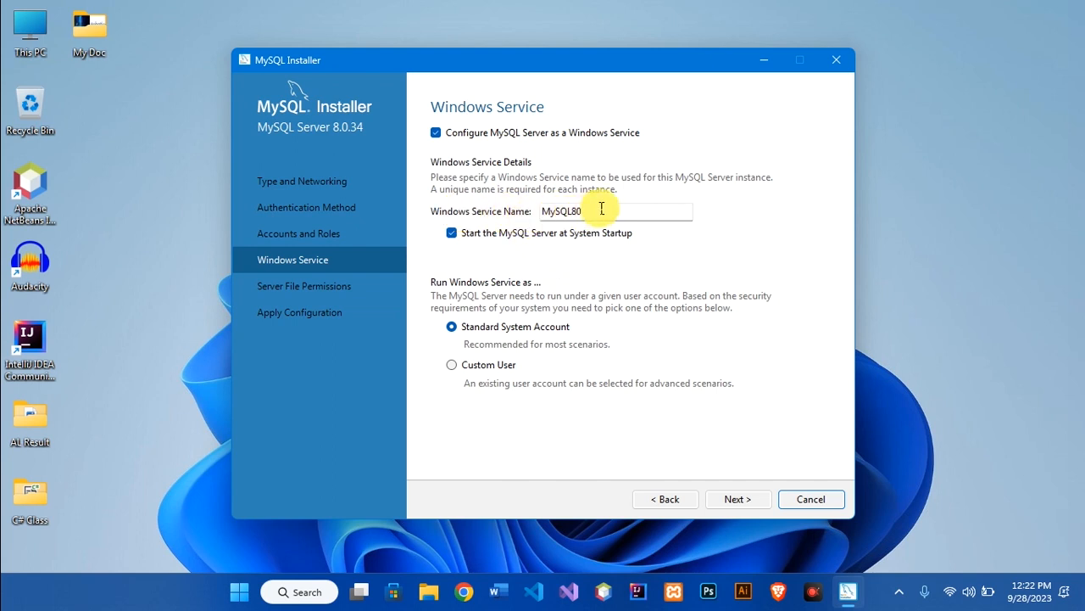
# Apply the server configuration with the default MySQL80 service and file permissions, then finish the installer
pyautogui.moveTo(601, 203); pyautogui.dragTo(517, 209)
pyautogui.click(731, 498)
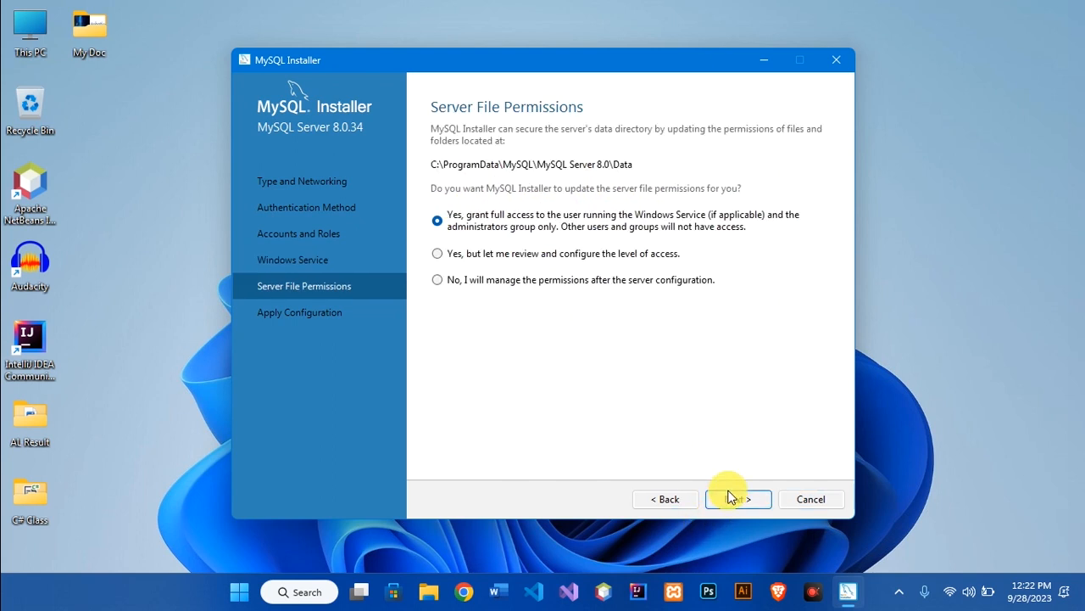
pyautogui.click(730, 498)
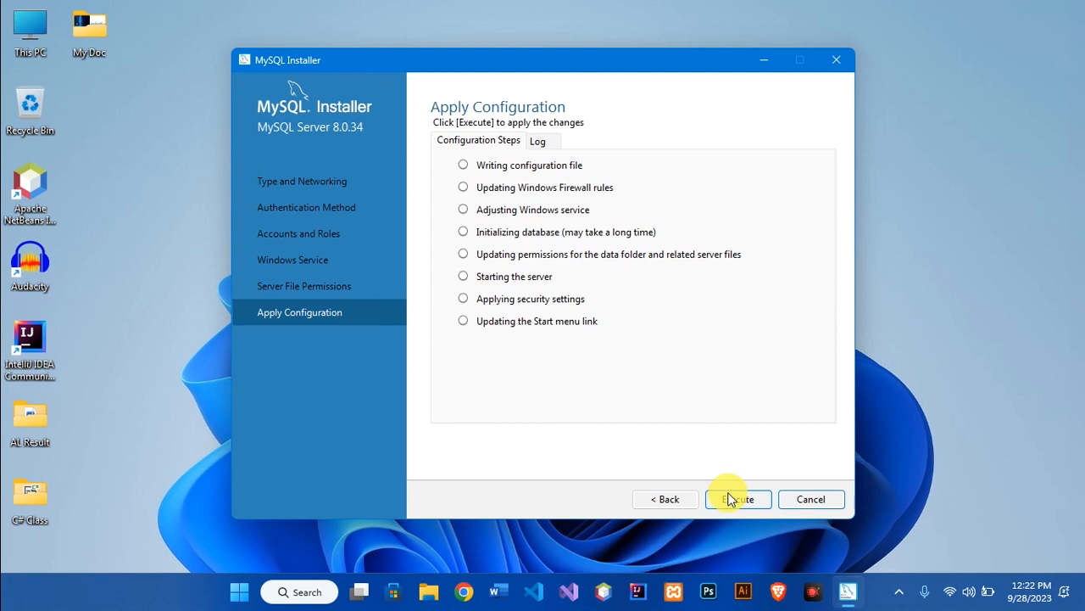
pyautogui.click(732, 500)
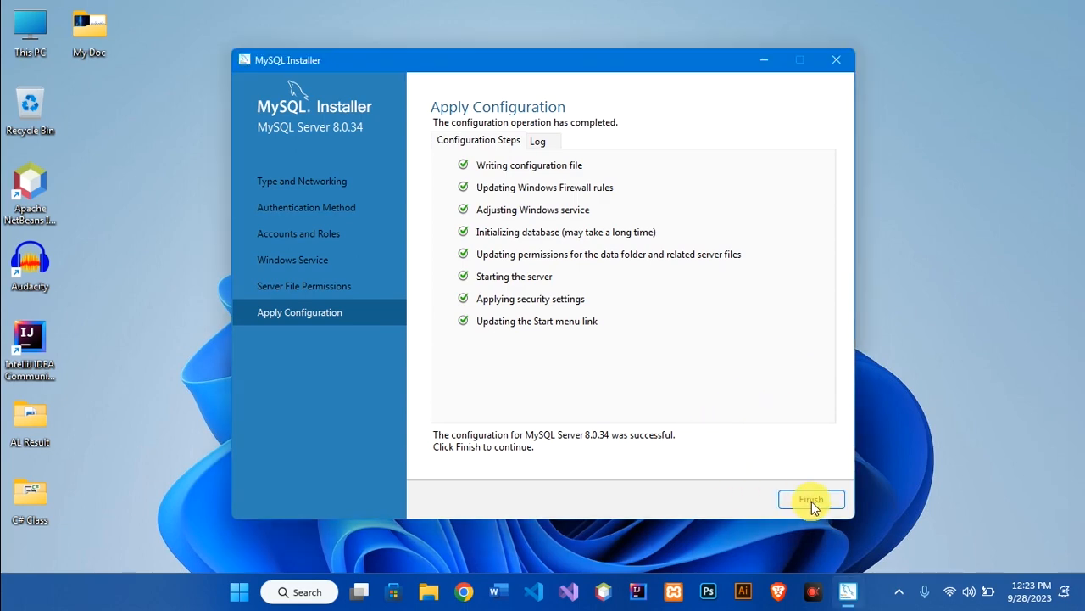
pyautogui.click(810, 501)
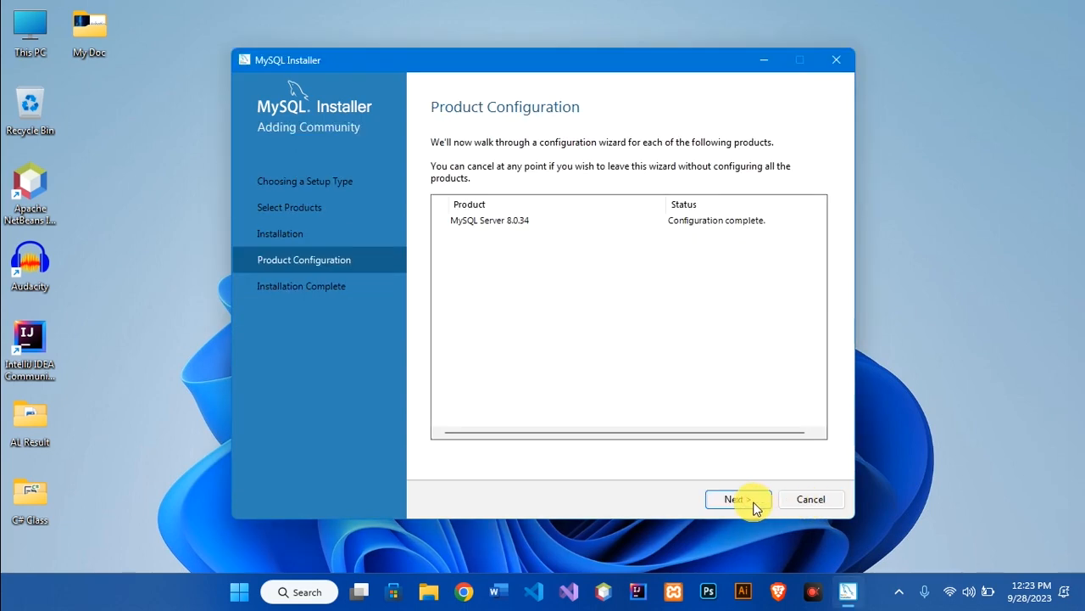
pyautogui.click(738, 499)
pyautogui.click(808, 502)
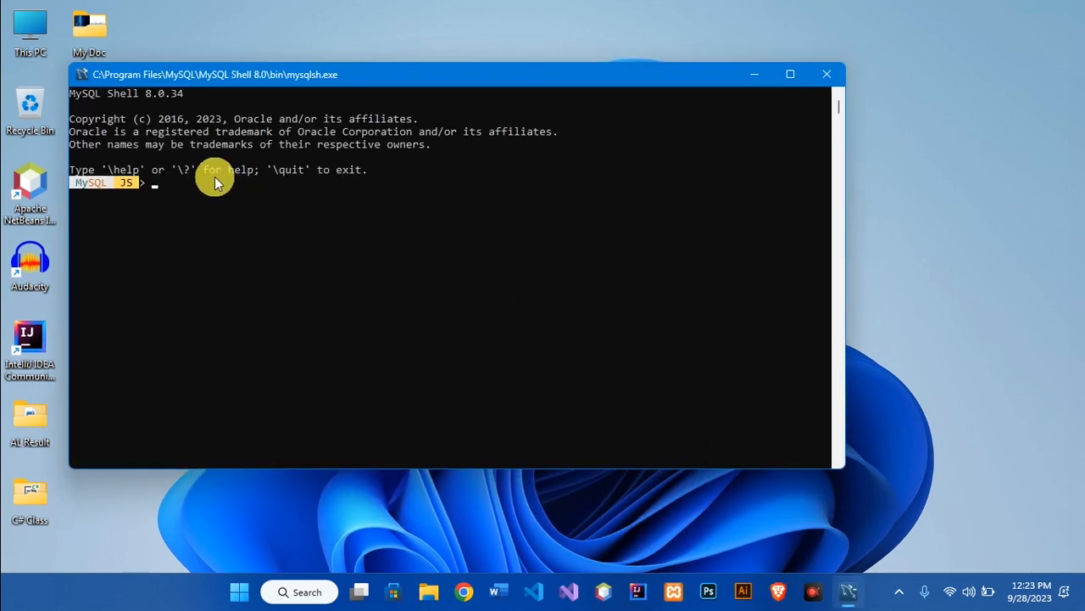
# Close the MySQL Shell console and refresh the desktop
pyautogui.click(825, 77)
pyautogui.rightClick(462, 94)
pyautogui.click(491, 162)
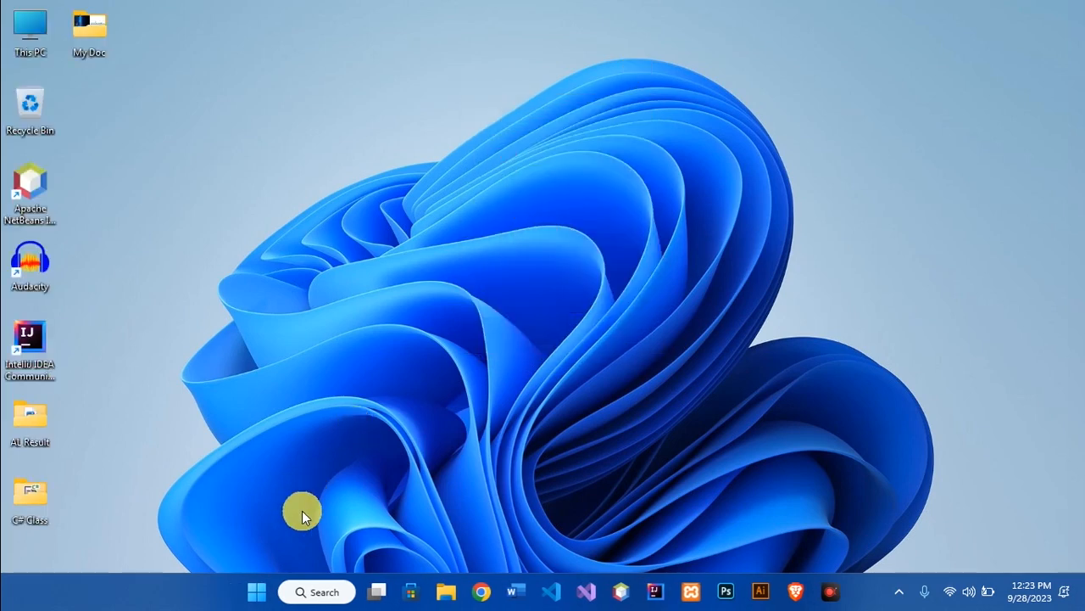
# Search 'mysql' and launch the MySQL 8.0 Command Line Client
pyautogui.click(259, 593)
pyautogui.write('my')
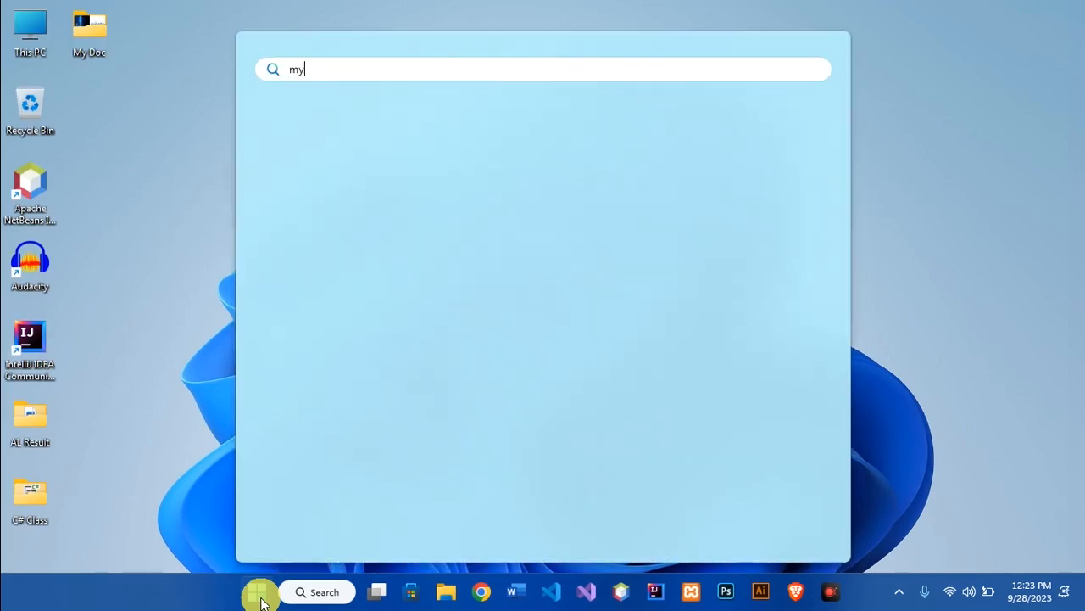
pyautogui.write('sql')
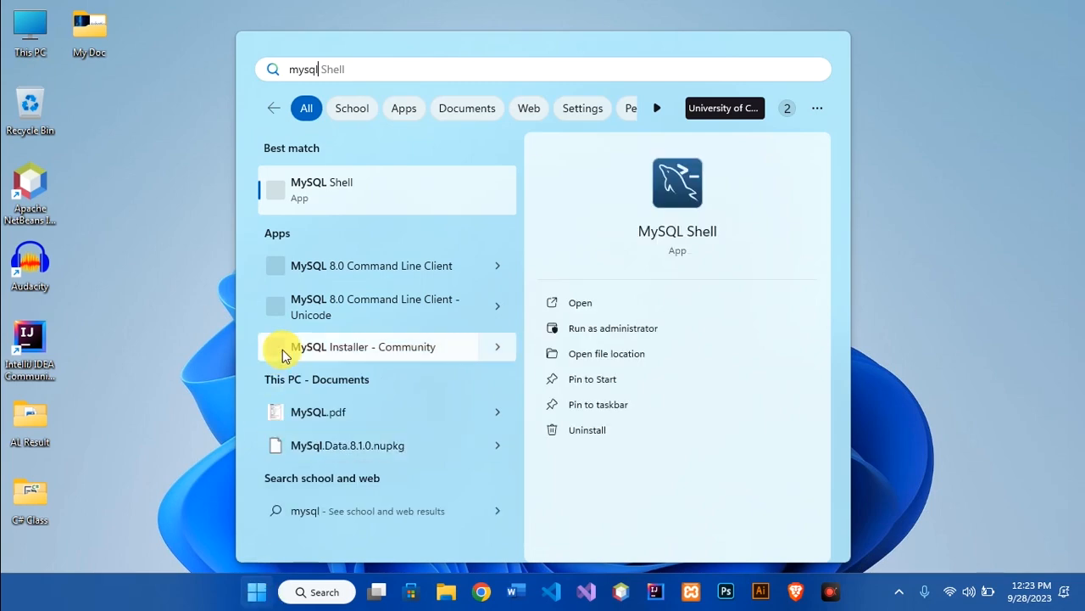
pyautogui.click(357, 268)
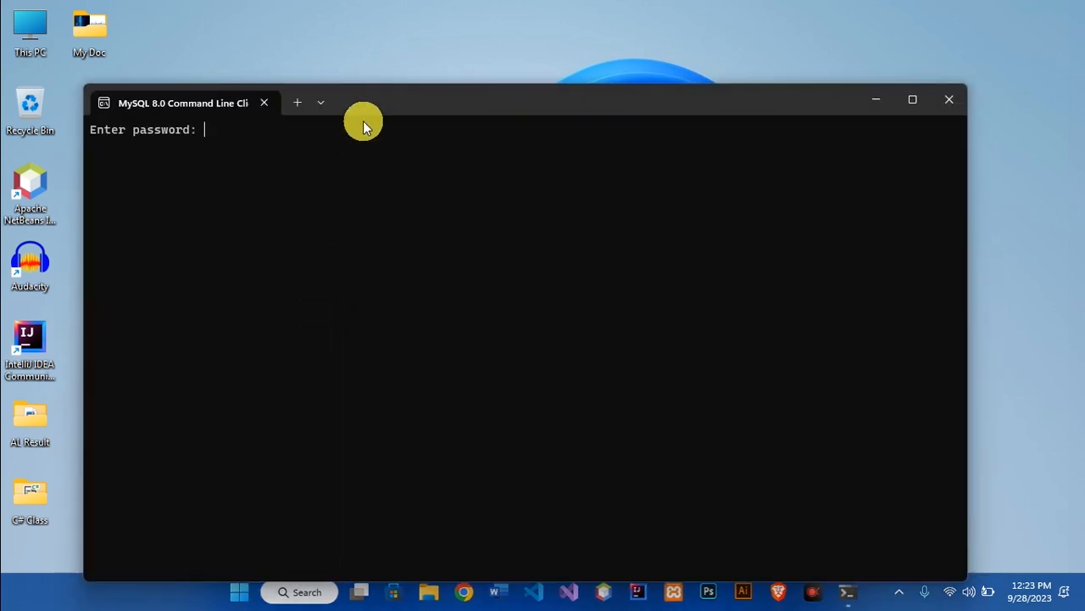
# Run SHOW DATABASES; to list the server's four databases
pyautogui.moveTo(365, 105); pyautogui.dragTo(368, 69)
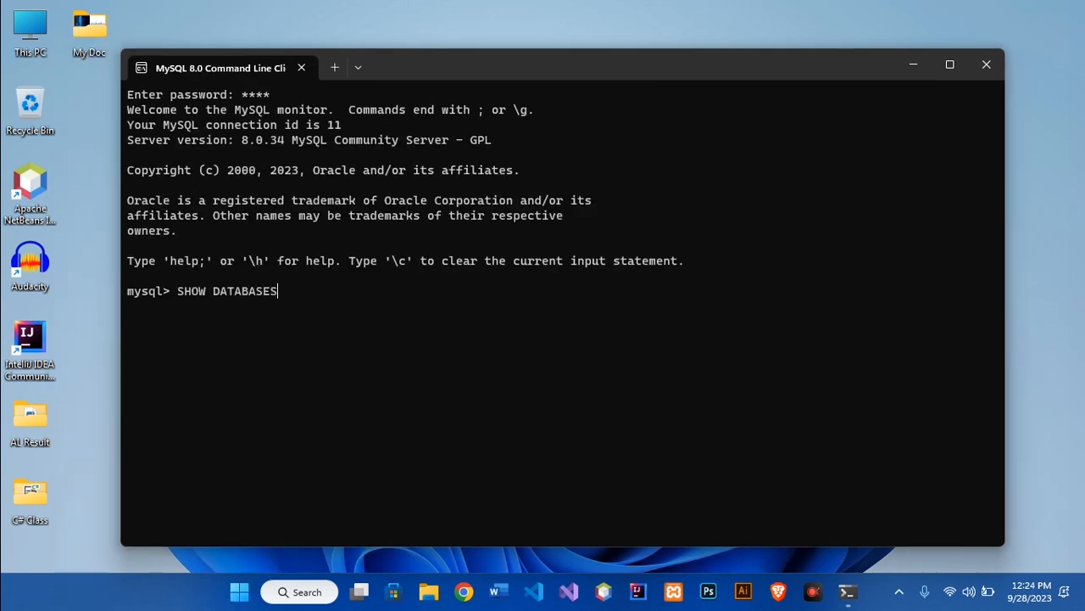
pyautogui.press('Return')
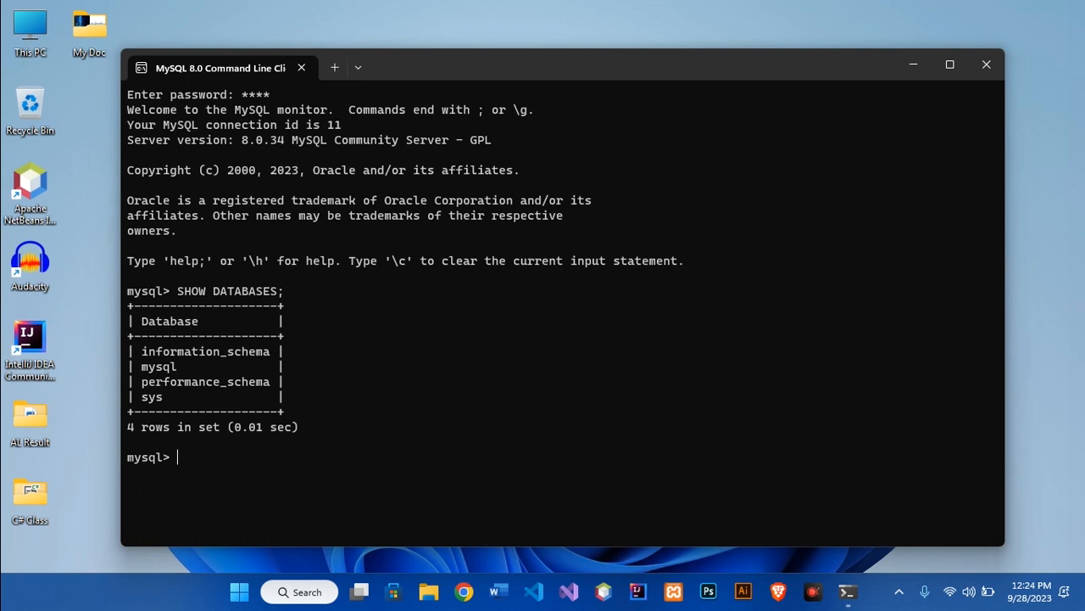
pyautogui.moveTo(206, 437); pyautogui.dragTo(128, 281)
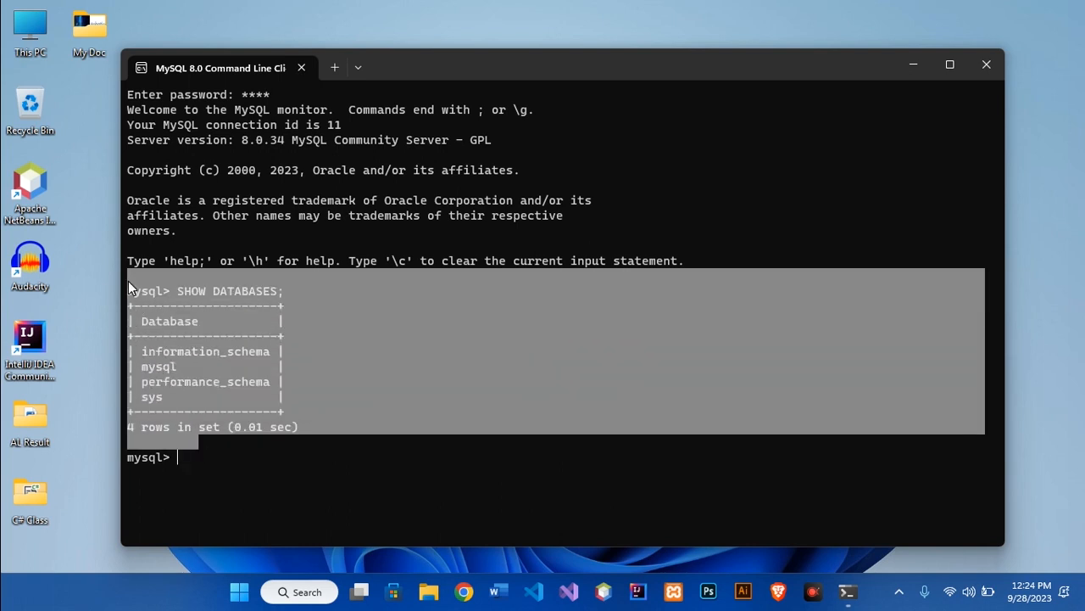
pyautogui.click(244, 458)
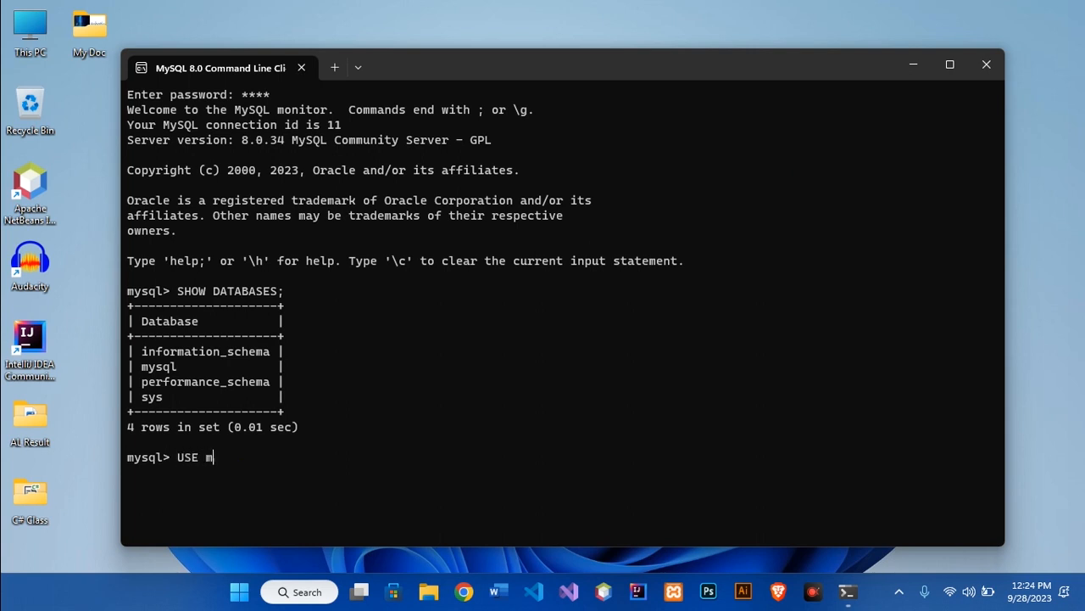
# Switch to the mysql database, correcting the USE mysql command
pyautogui.press('Return')
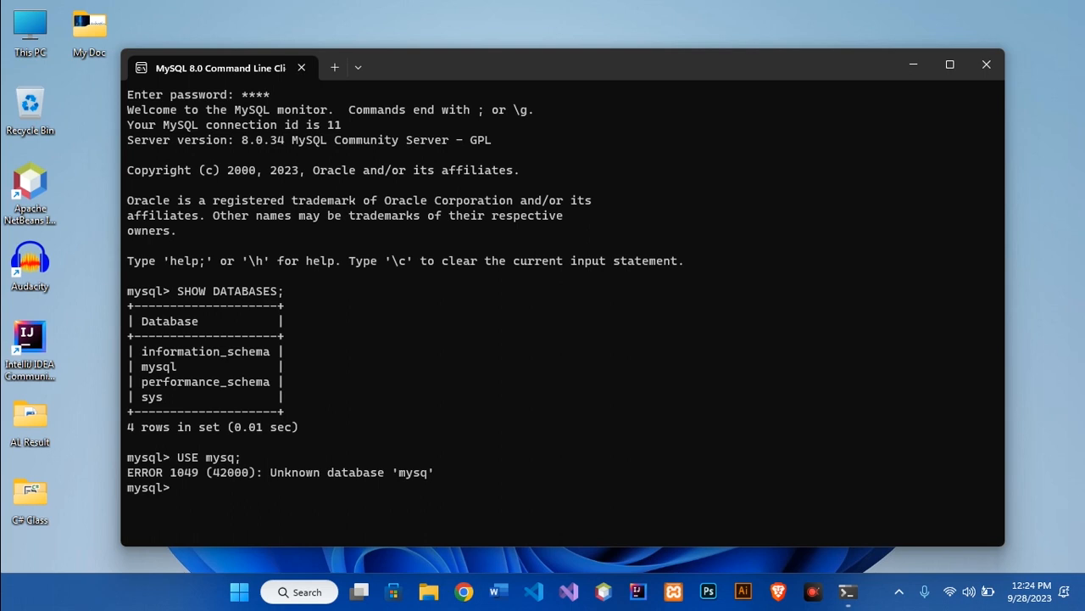
pyautogui.press('Up')
pyautogui.write('l')
pyautogui.press('Return')
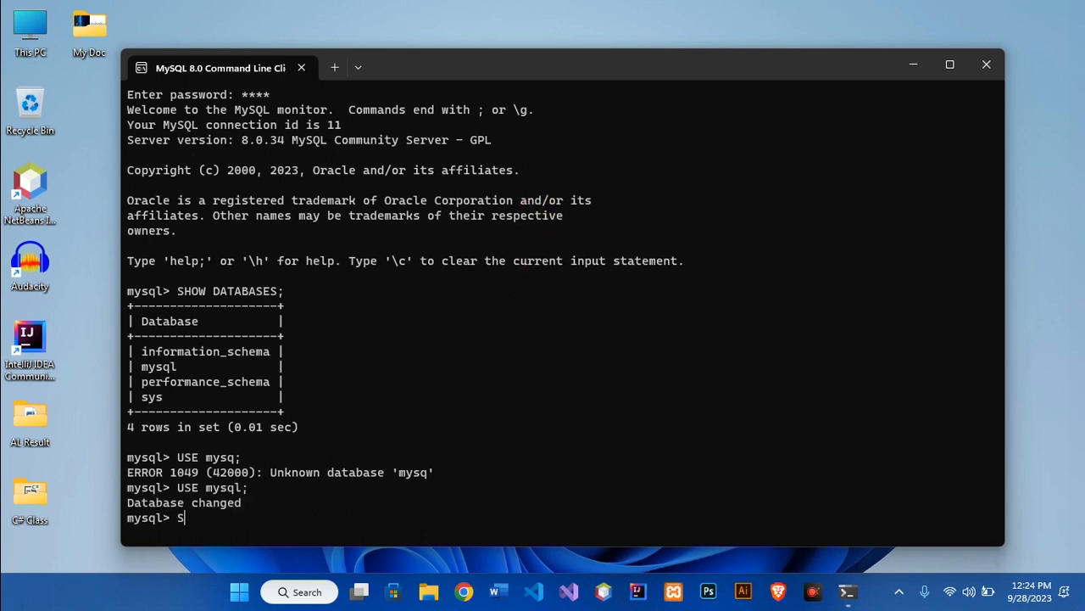
# Run SHOW TABLES; on the mysql database, review the output, and close the client
pyautogui.write('SHOW TABLES')
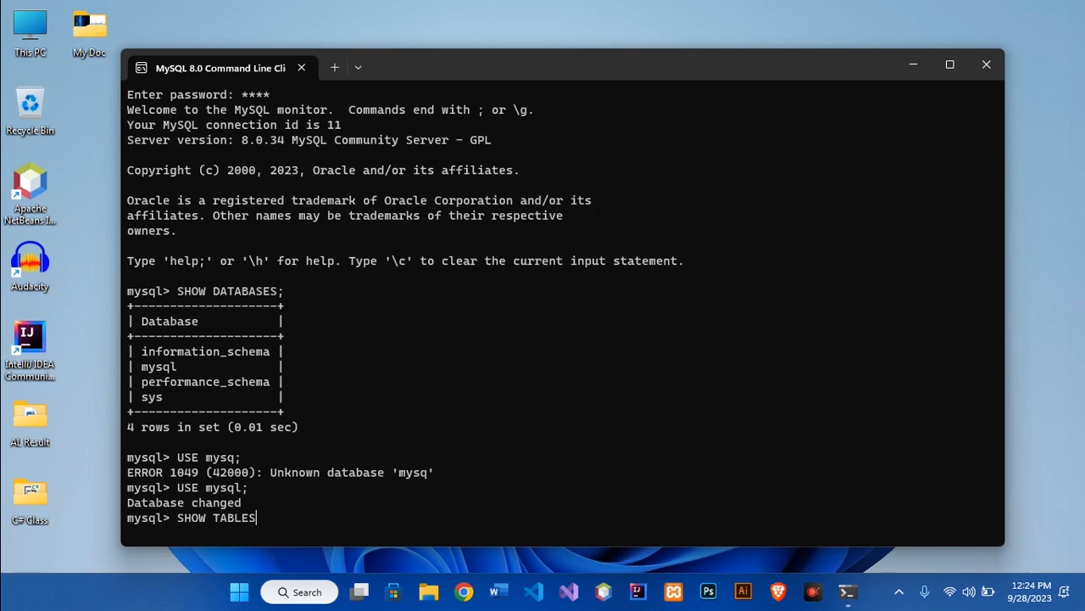
pyautogui.write(';')
pyautogui.press('Return')
pyautogui.scroll(10, 308, 391)
pyautogui.scroll(-10, 308, 391)
pyautogui.scroll(15, 809, 177)
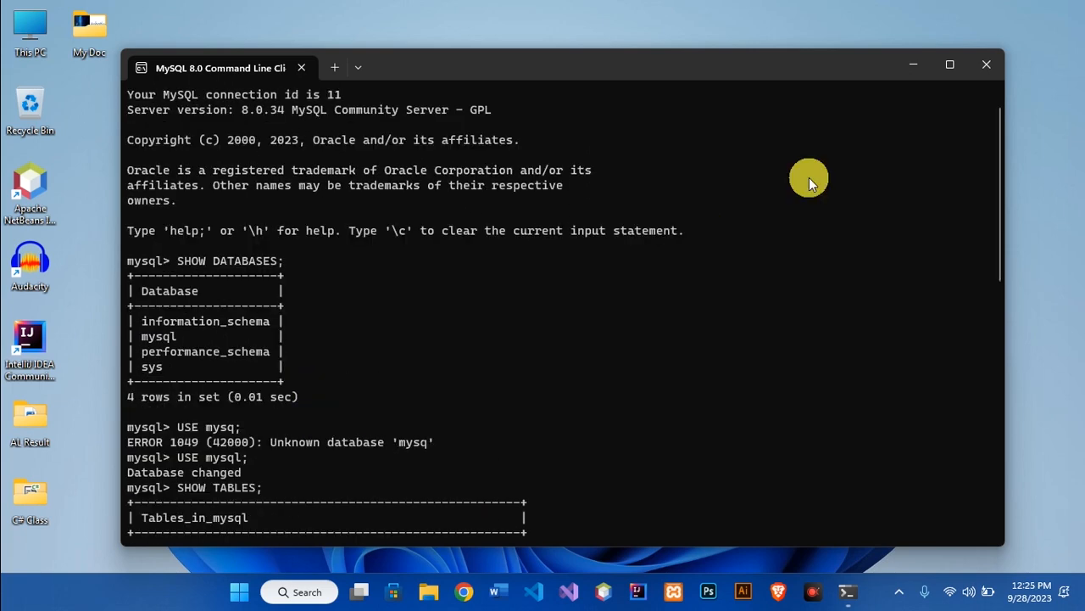
pyautogui.click(991, 67)
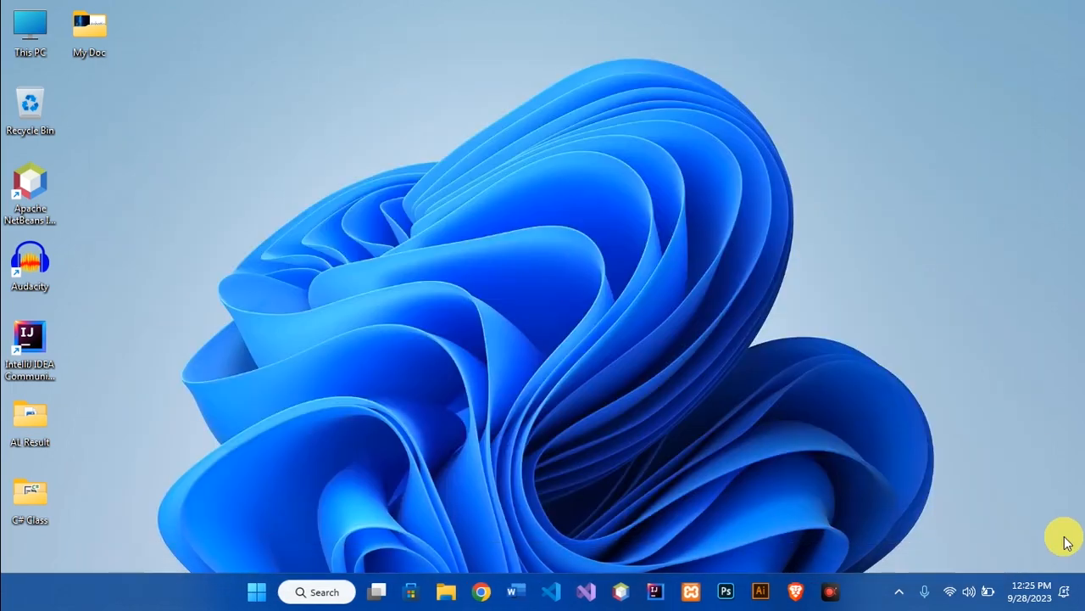